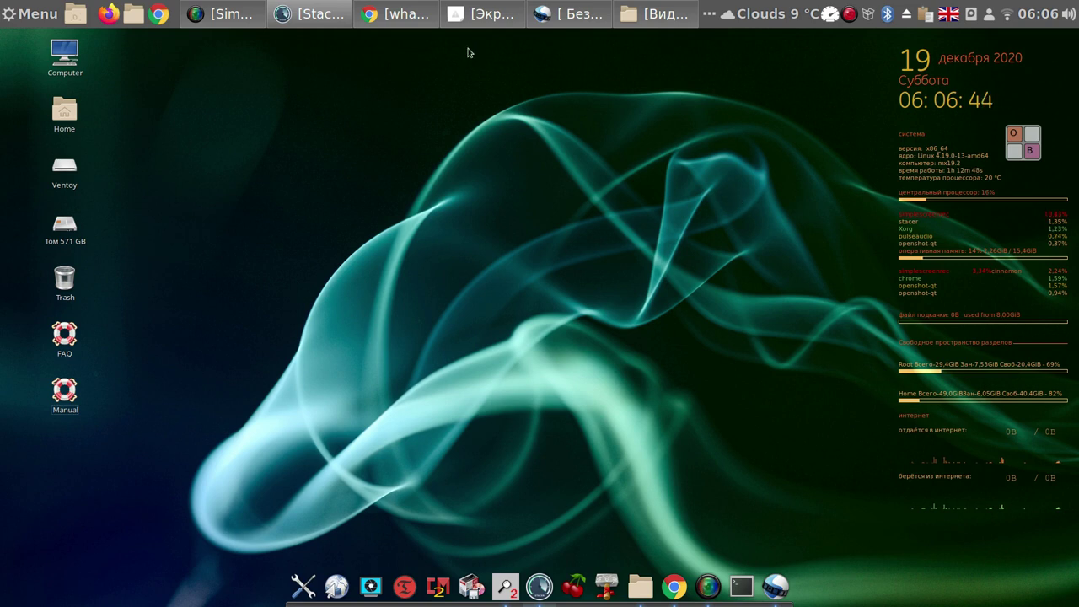
Step: Restore the Stacer dashboard and examine the installed applications by category, including Internet, Office, Other and Accessibility
left_click(325, 19)
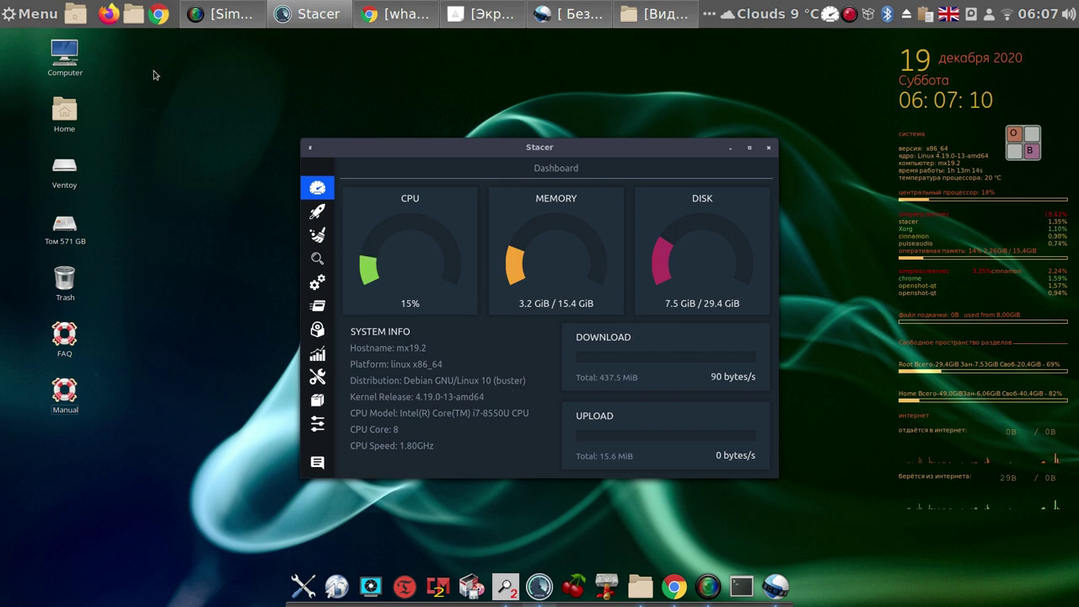
left_click(40, 14)
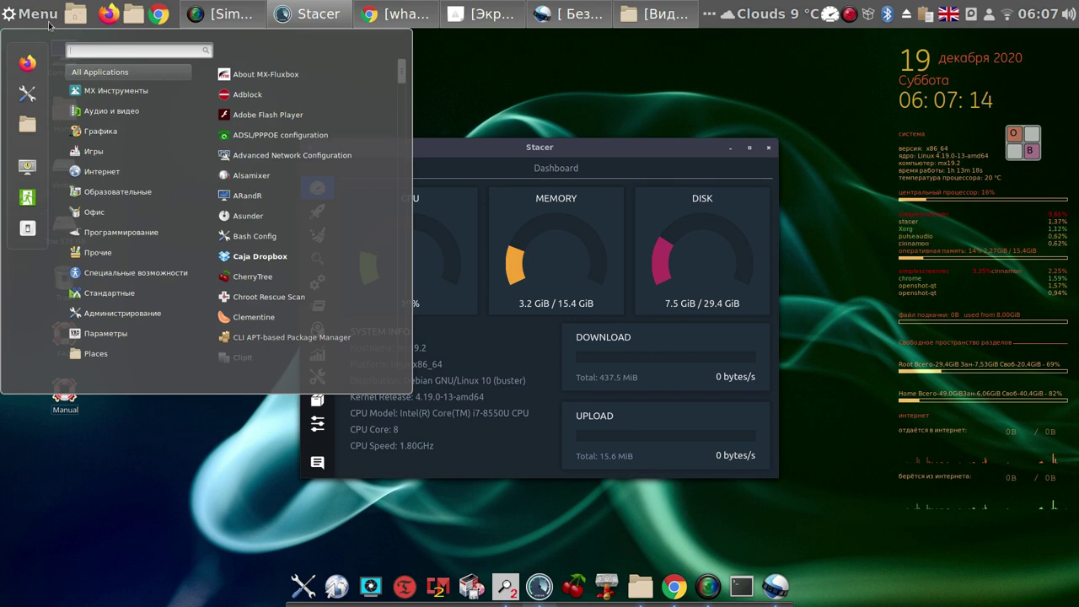
mouse_move(120, 117)
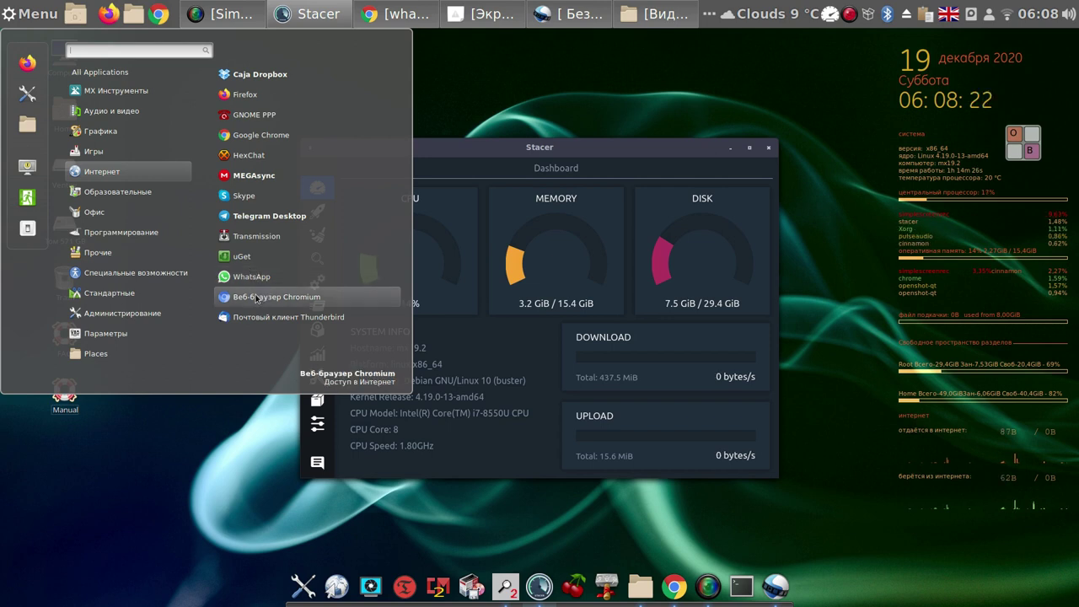
mouse_move(139, 234)
mouse_move(108, 209)
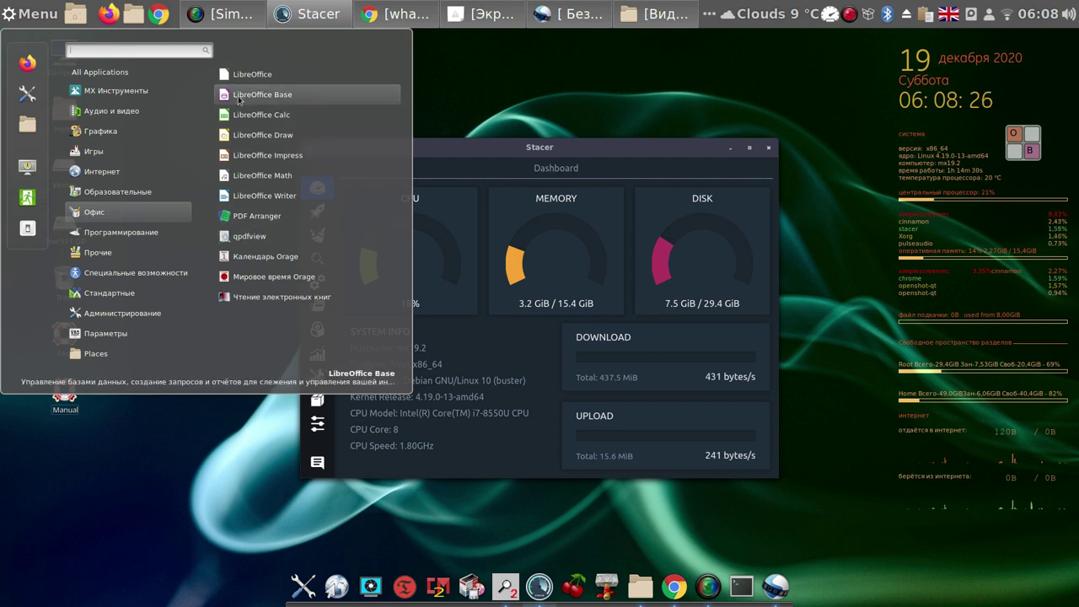
mouse_move(117, 256)
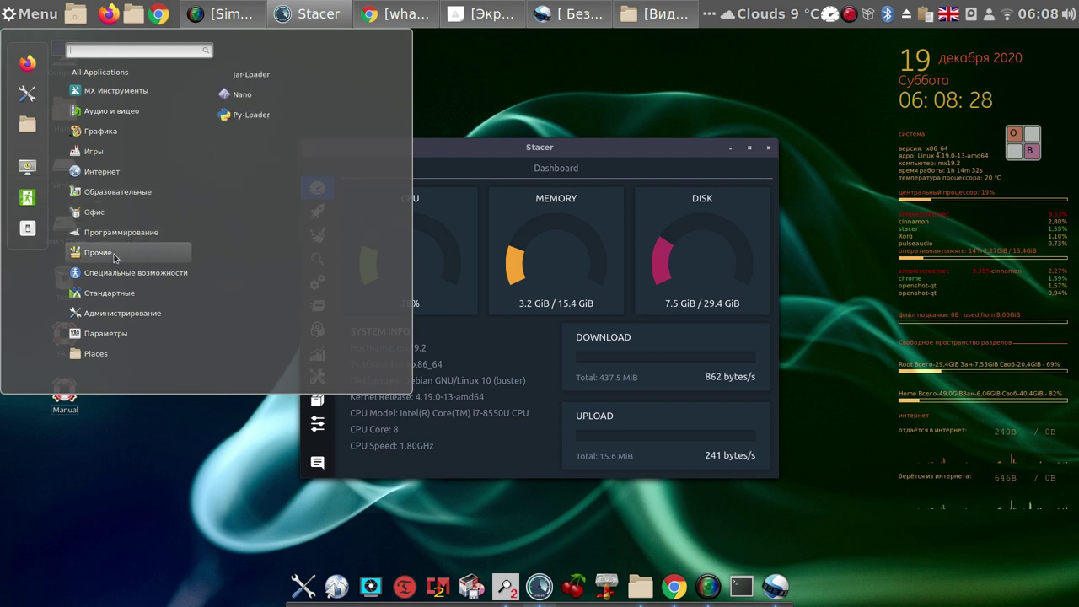
mouse_move(110, 280)
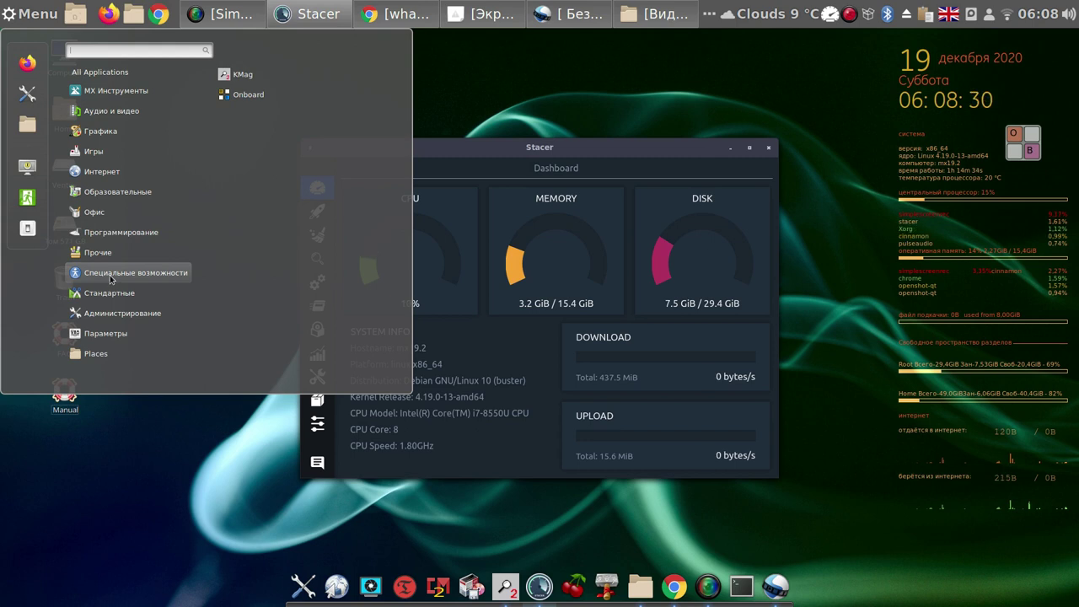
Step: Launch the KMag screen magnifier, move its window beside the Stacer dashboard, and close it
left_click(242, 75)
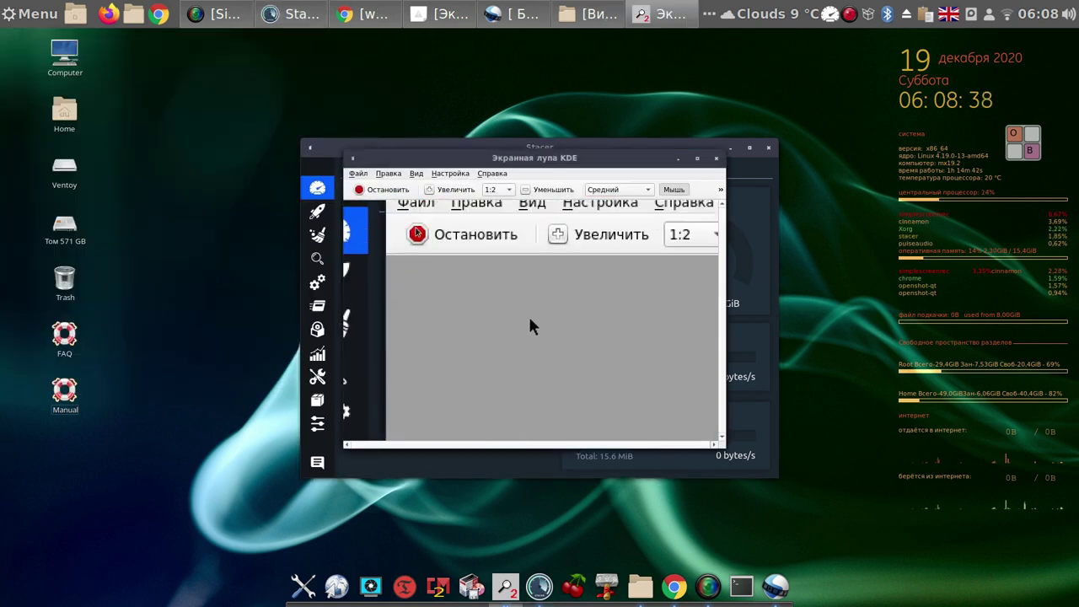
left_click_drag(407, 156, 652, 191)
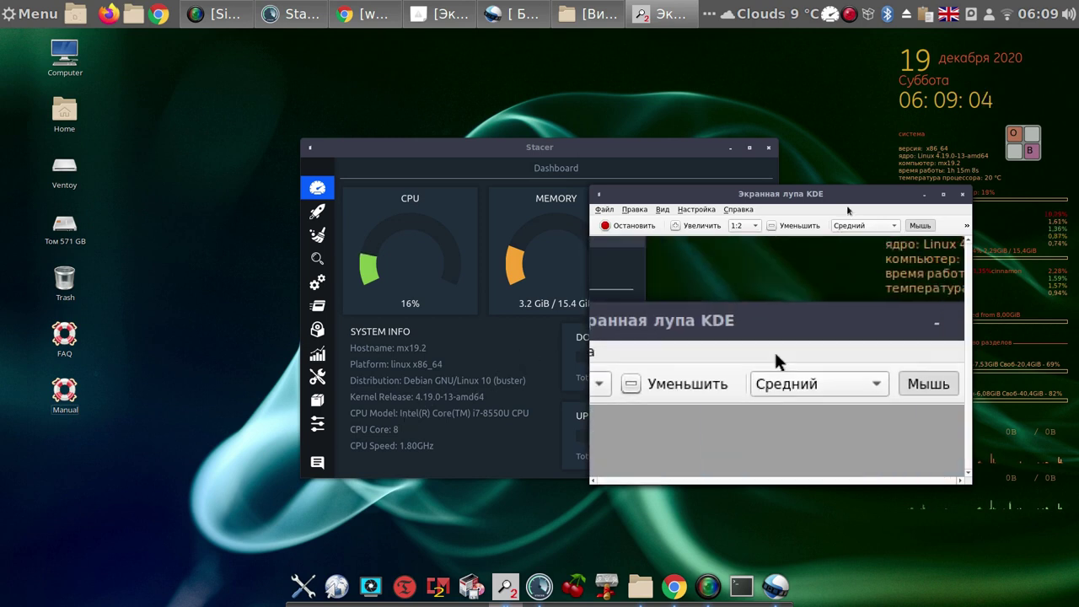
left_click(962, 194)
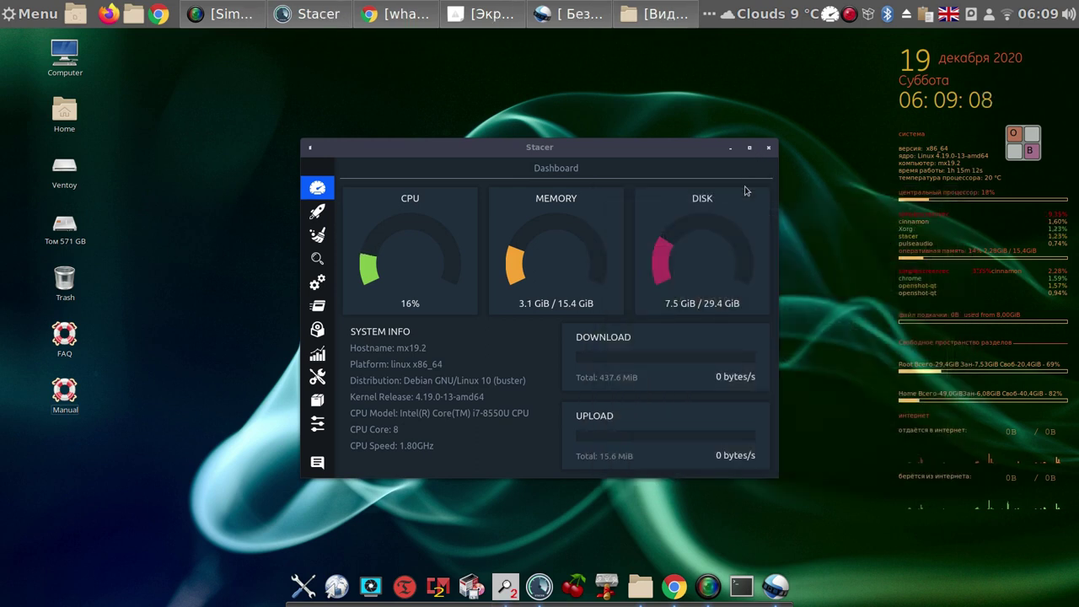
Step: Switch to Chrome and use the on-screen keyboard to replace "whatsapp" with "sky", searching Google for "sky debian 10"
left_click(402, 15)
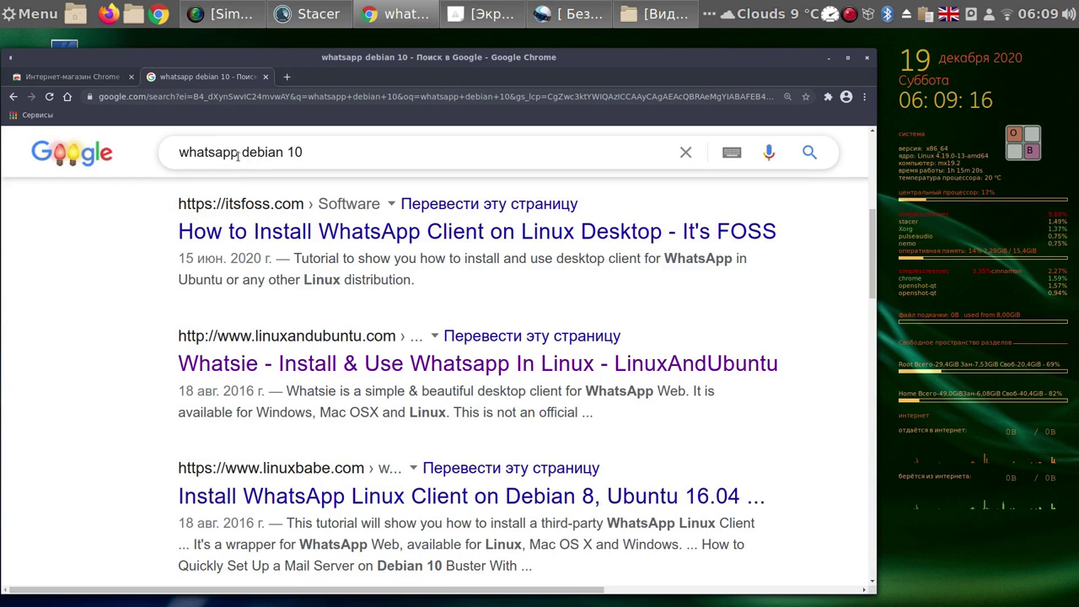
left_click_drag(239, 154, 166, 142)
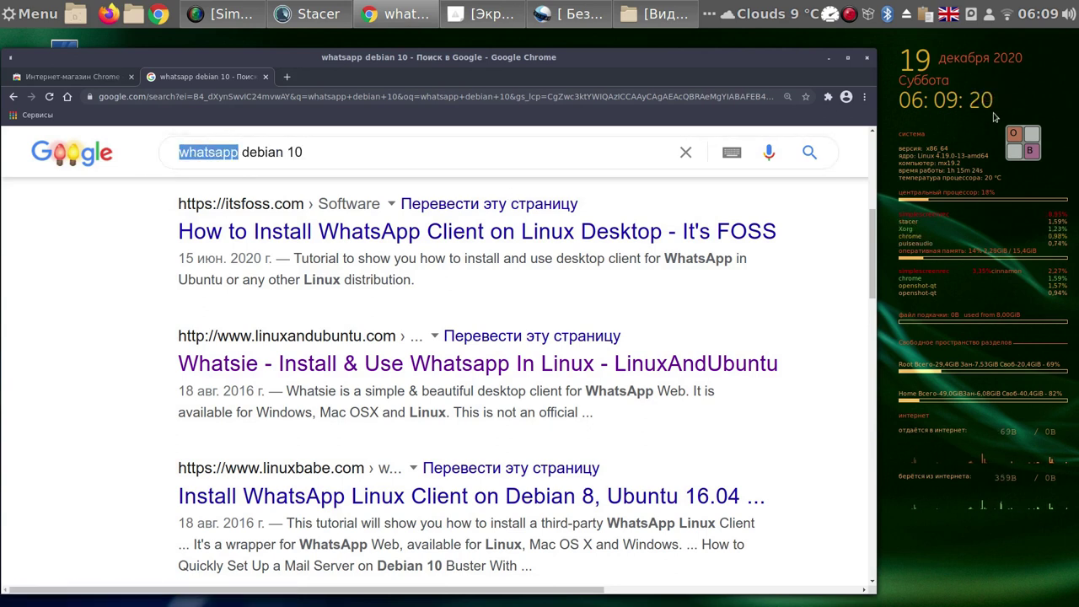
left_click(1025, 149)
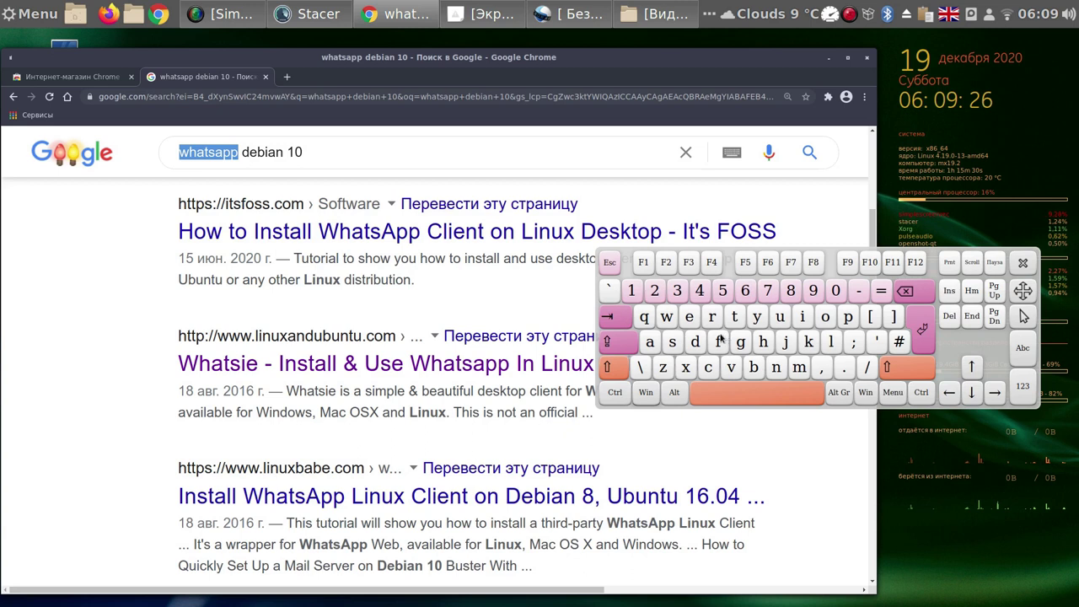
left_click(674, 343)
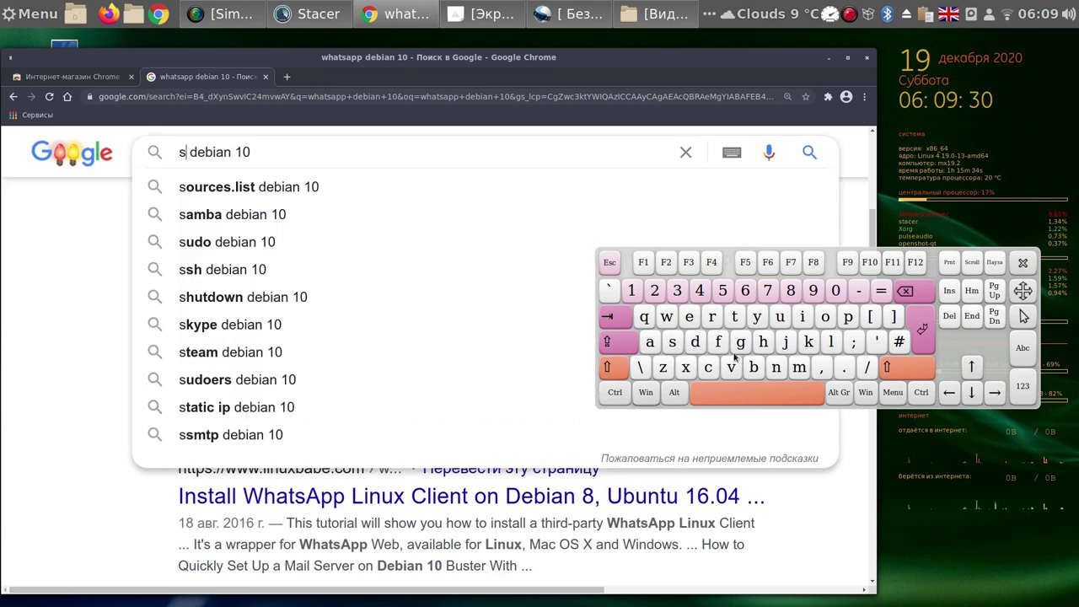
left_click(808, 343)
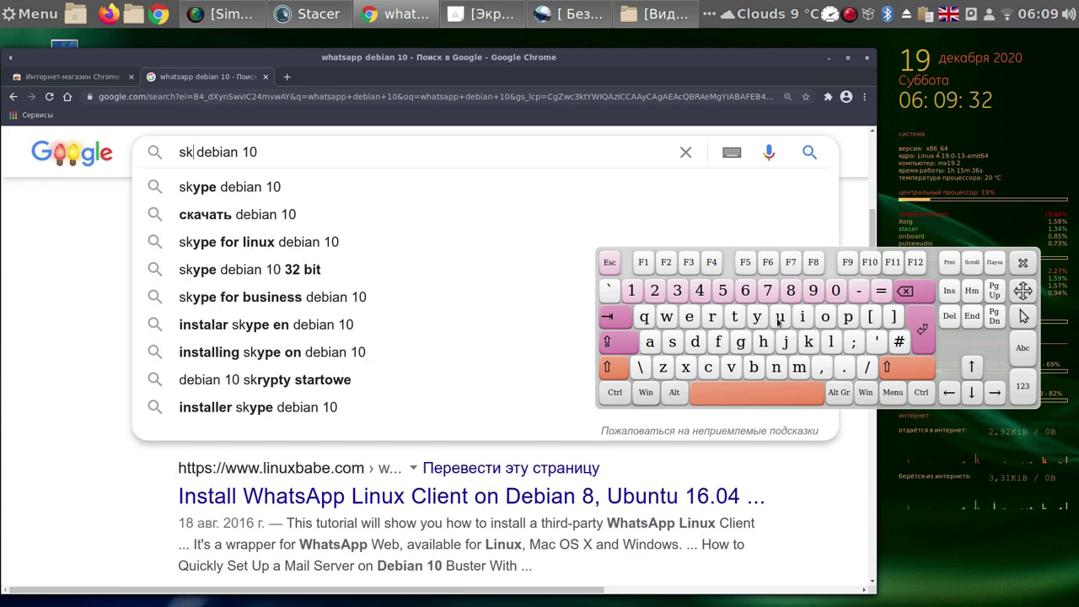
left_click(759, 318)
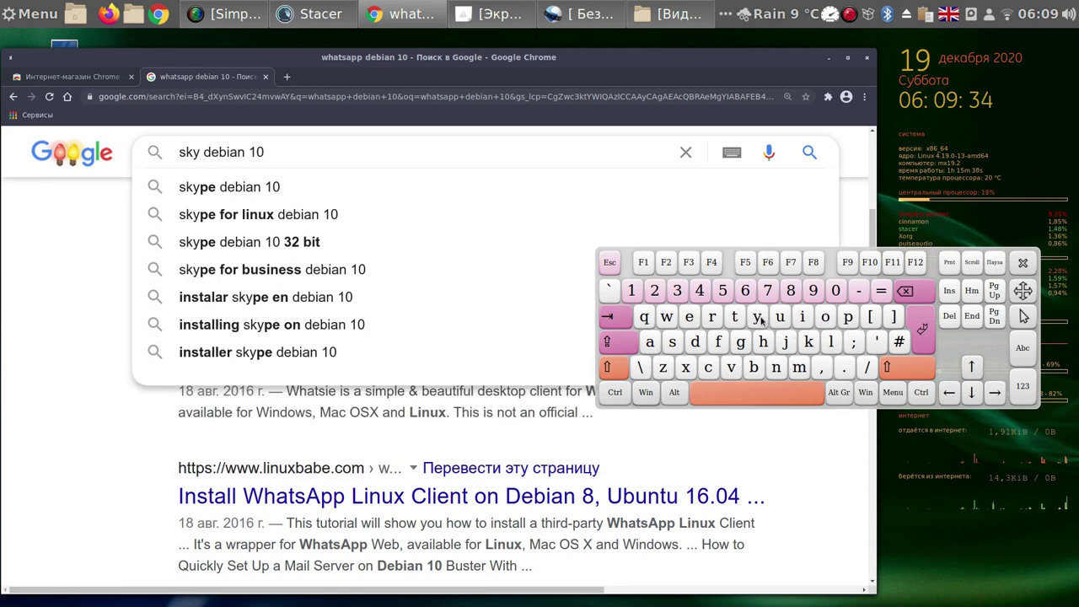
left_click(919, 339)
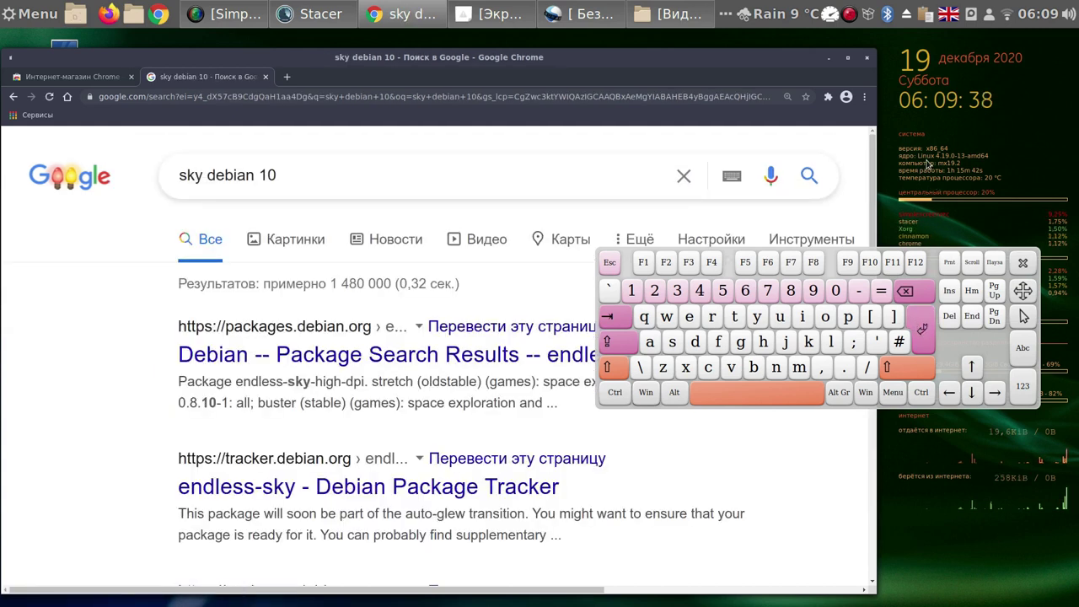
Step: Switch the keyboard layout to Russian, hide the on-screen keyboard and close Chrome
left_click(951, 15)
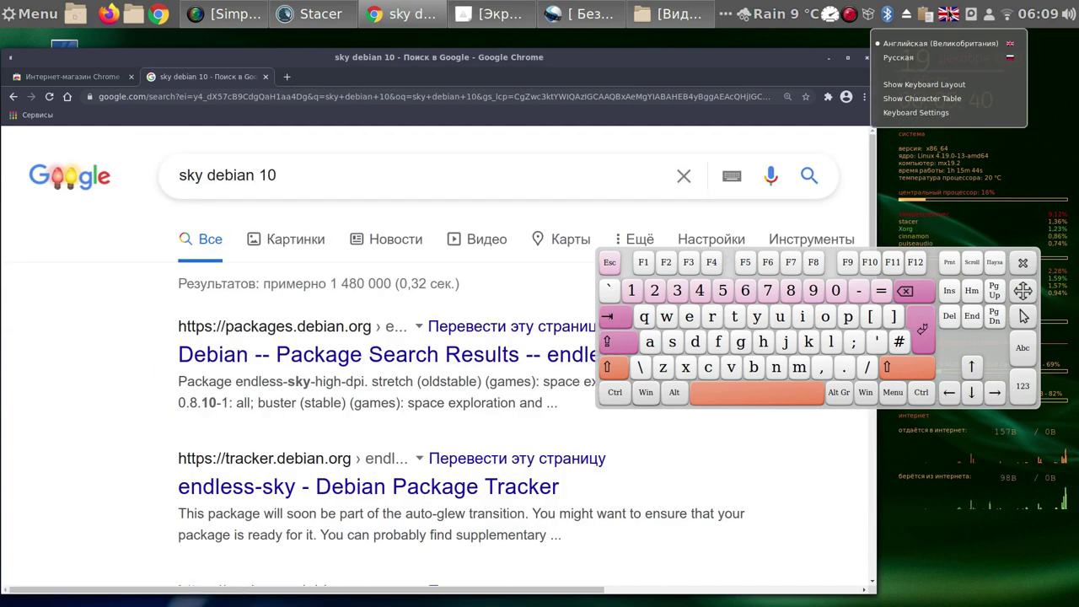
left_click(899, 58)
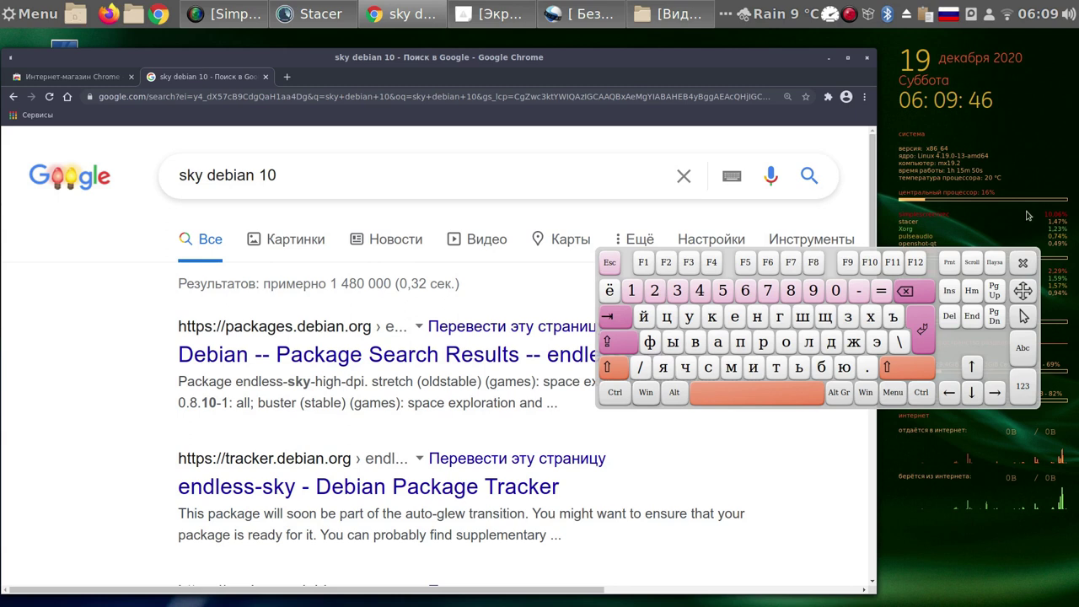
left_click(1023, 267)
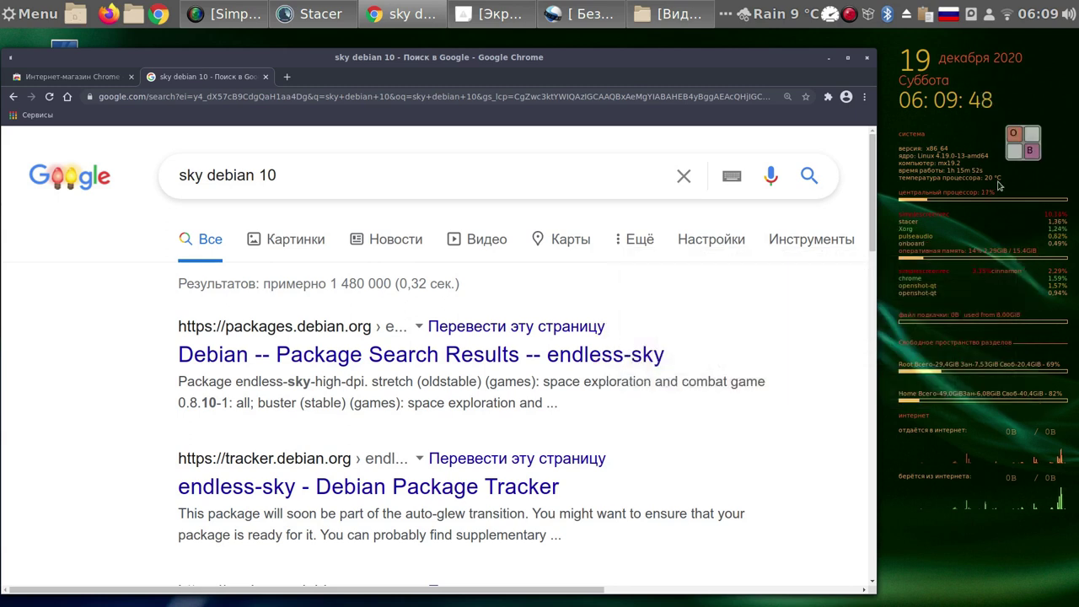
left_click(867, 57)
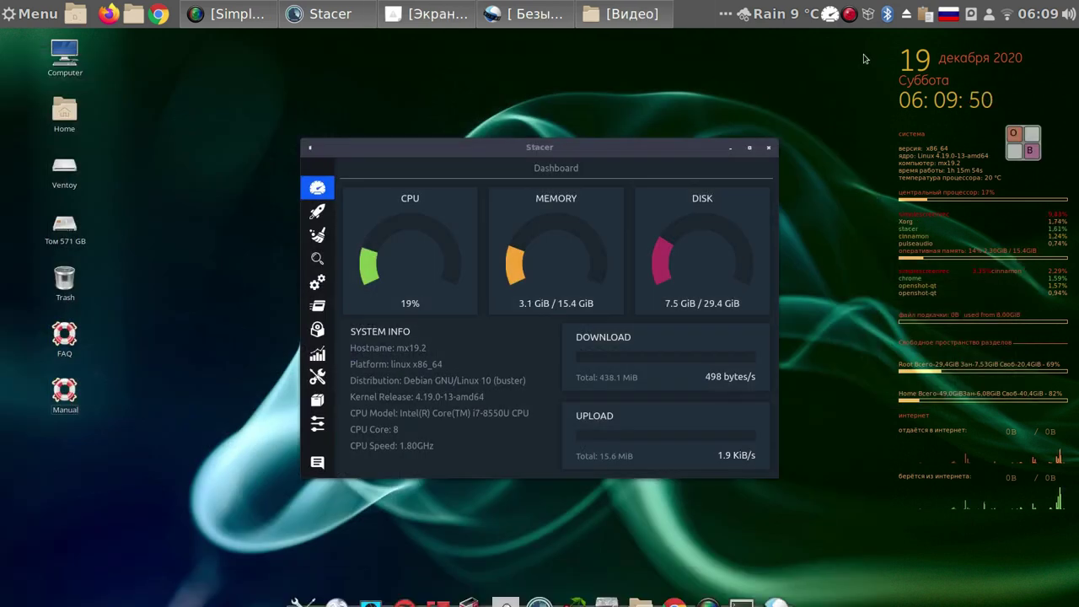
Step: Launch Timeshift and authenticate by entering the root password with the on-screen keyboard
left_click_drag(705, 151, 629, 90)
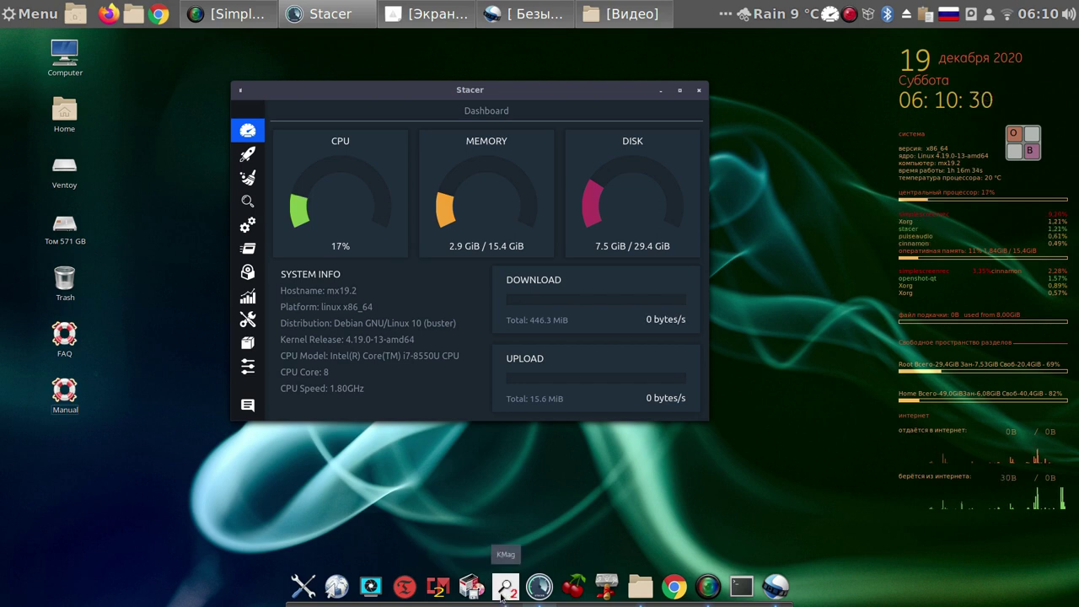
left_click(404, 588)
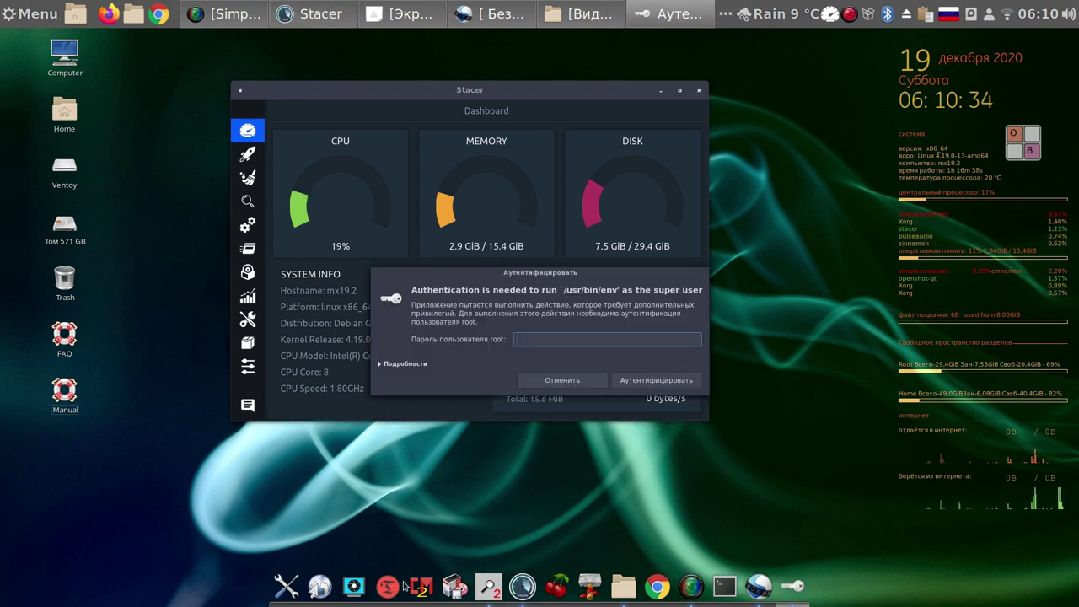
left_click(1018, 143)
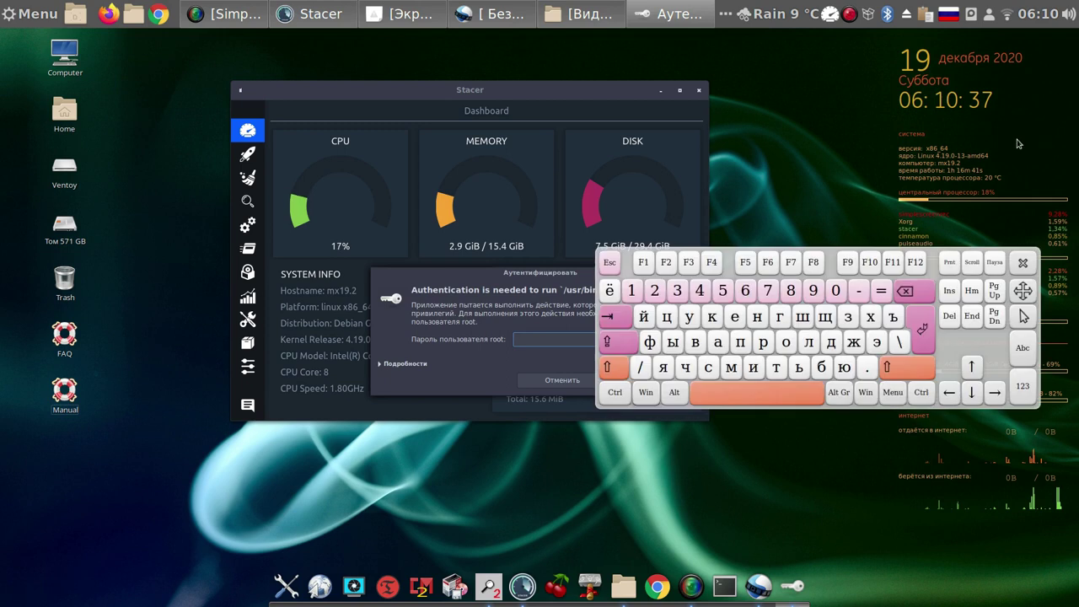
left_click(632, 291)
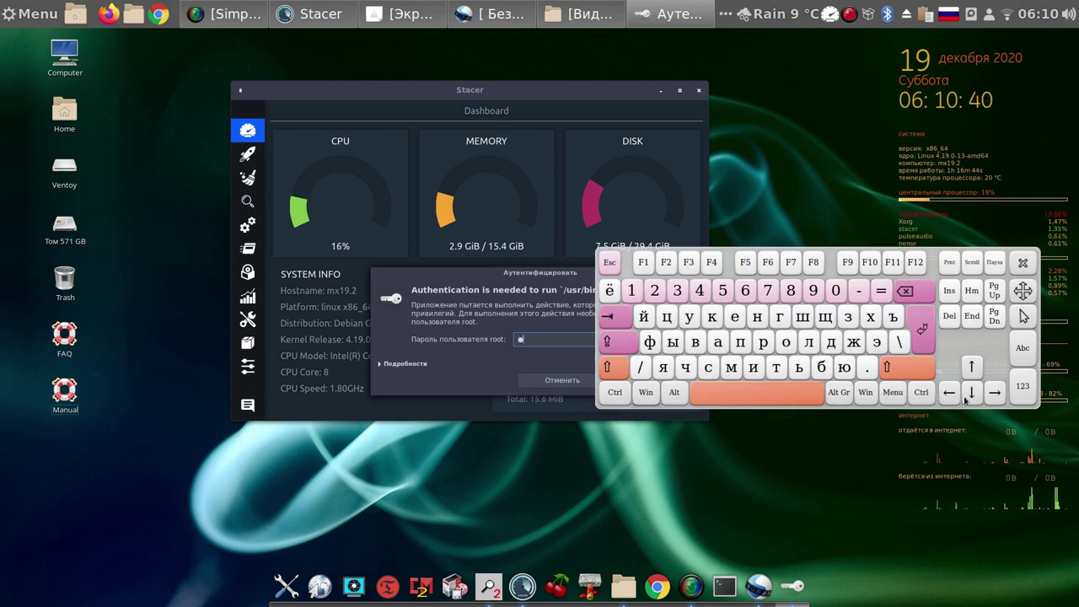
left_click(925, 330)
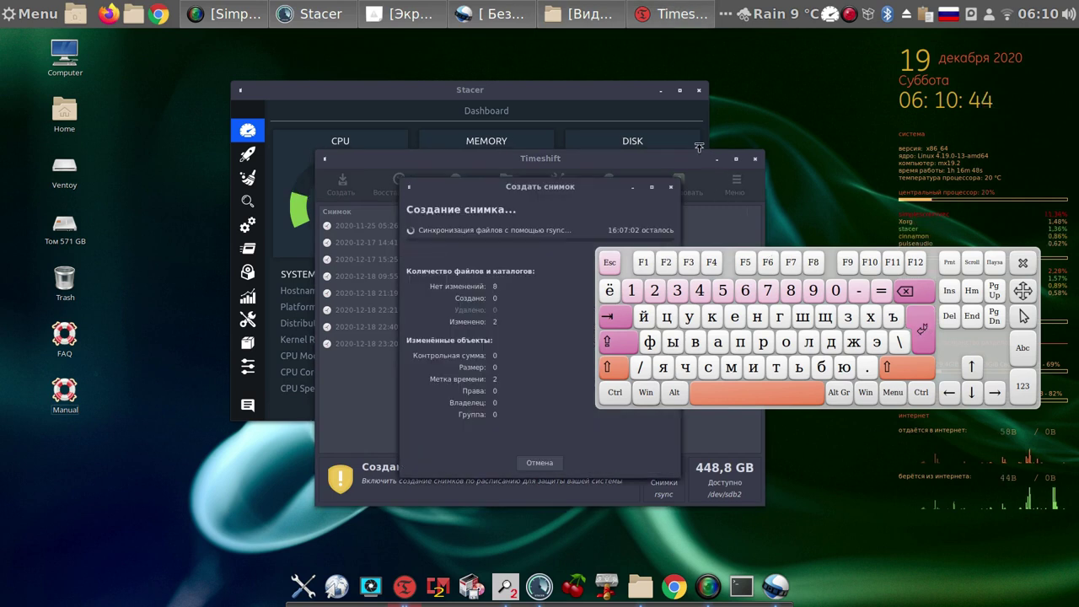
Step: Minimize Stacer, cancel the running Timeshift snapshot and close Timeshift
left_click(663, 91)
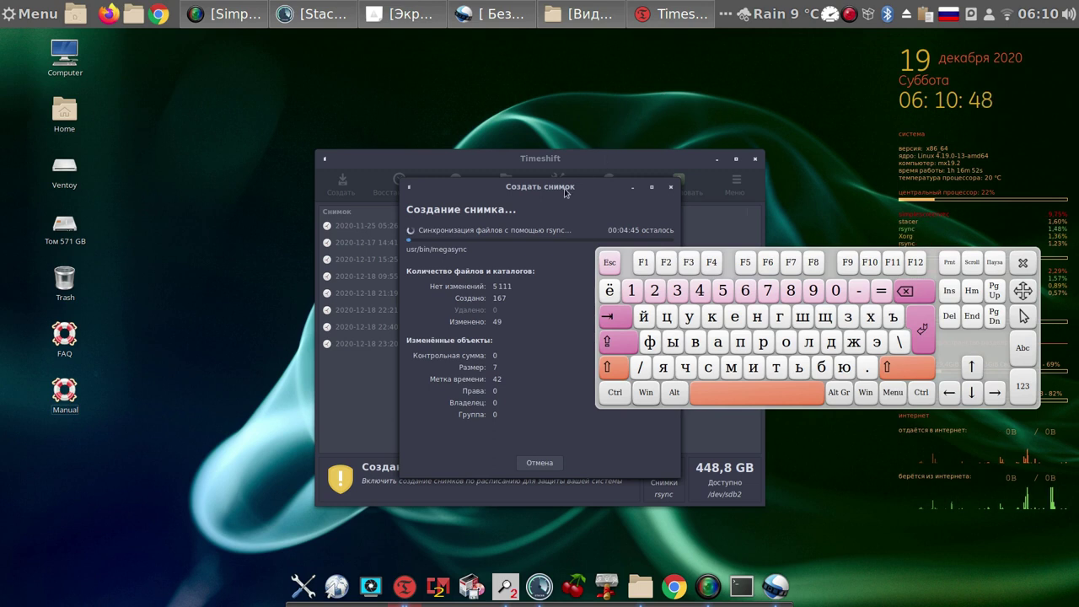
left_click_drag(565, 192, 343, 122)
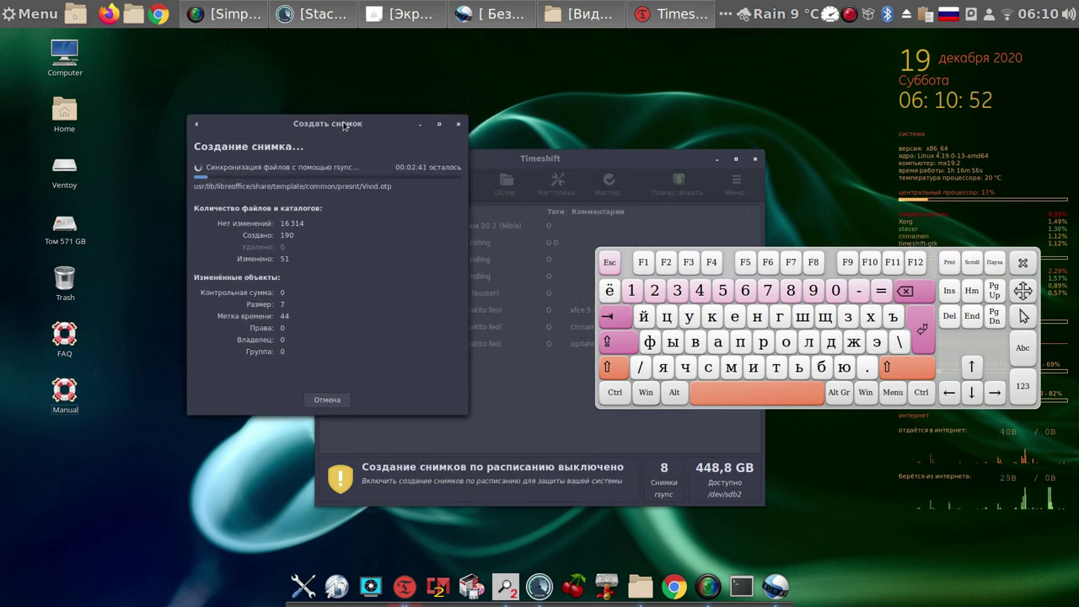
left_click(349, 402)
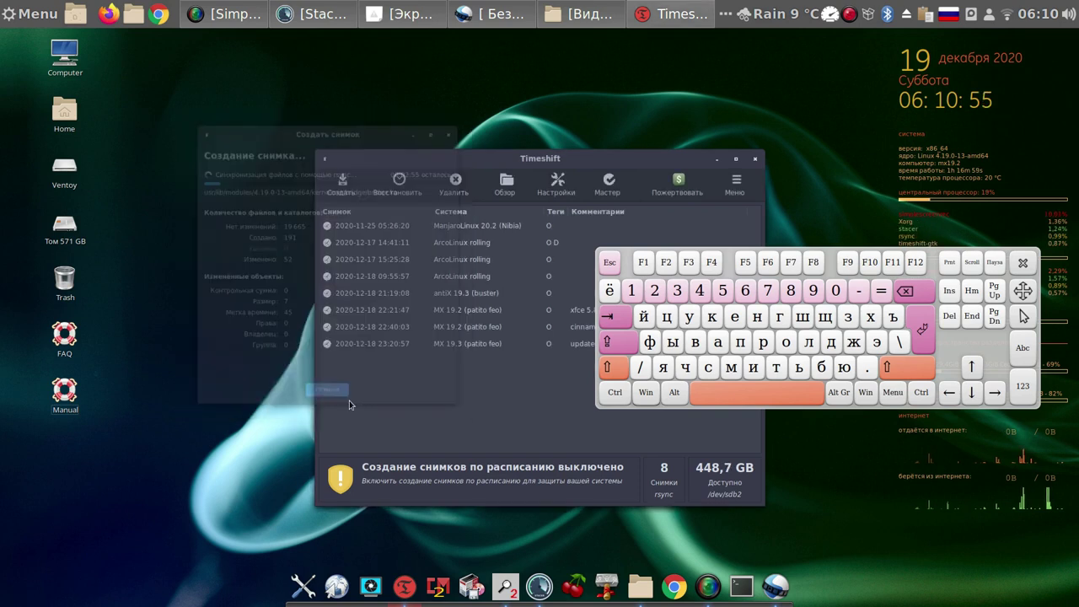
left_click(756, 160)
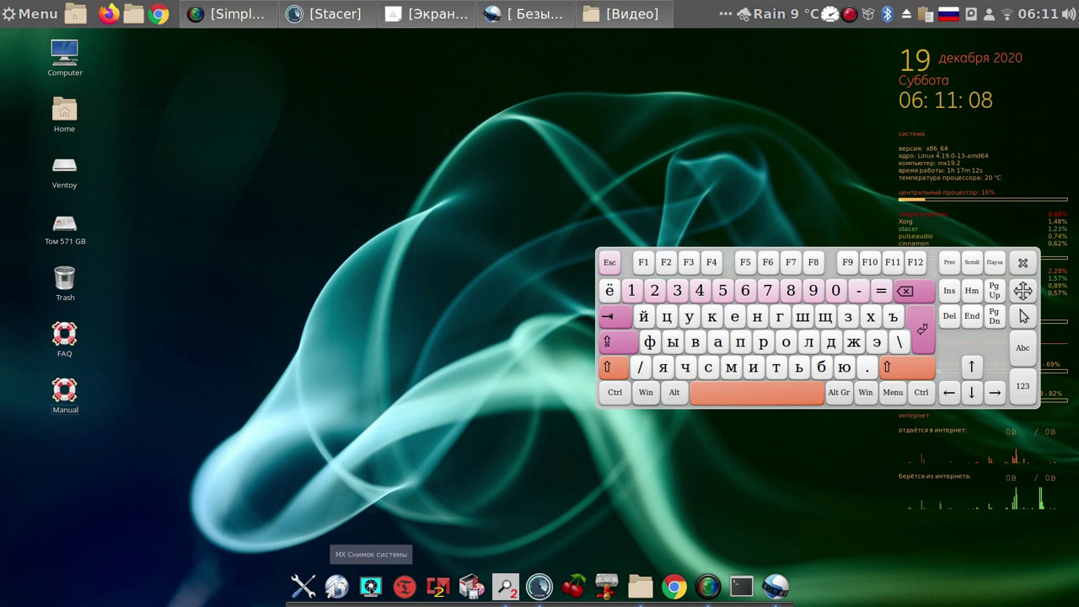
Step: Launch MX Snapshot and authenticate by entering the root password with the on-screen keyboard
left_click(371, 587)
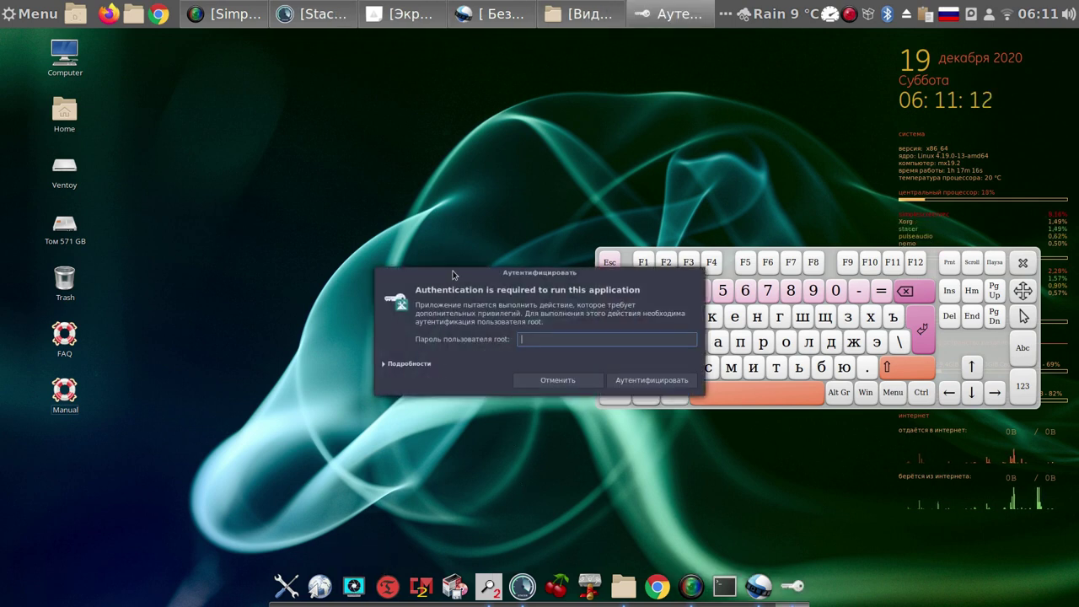
left_click_drag(446, 275, 322, 262)
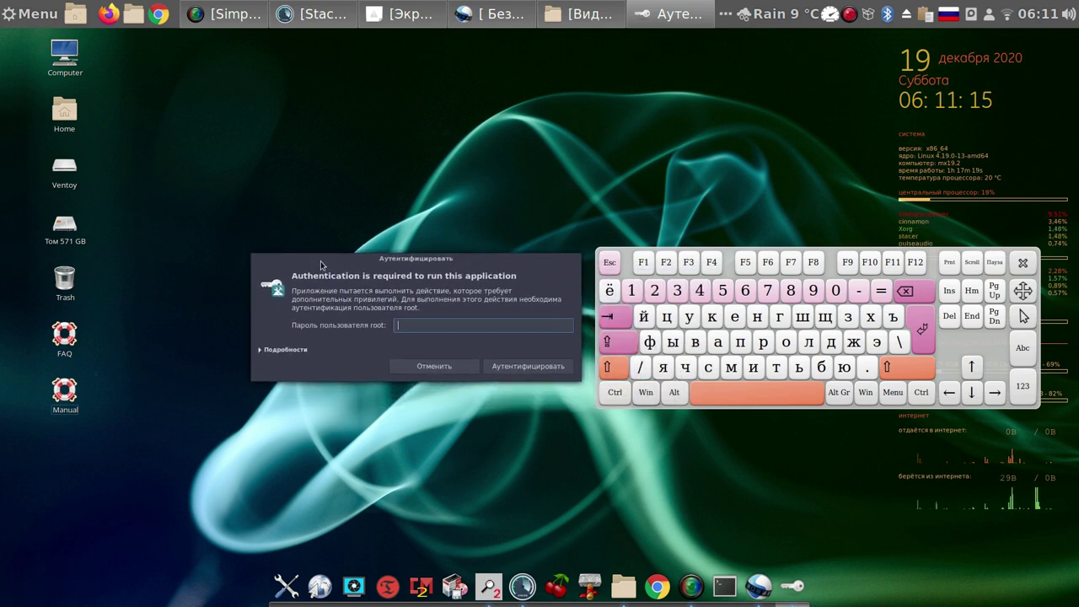
left_click(631, 291)
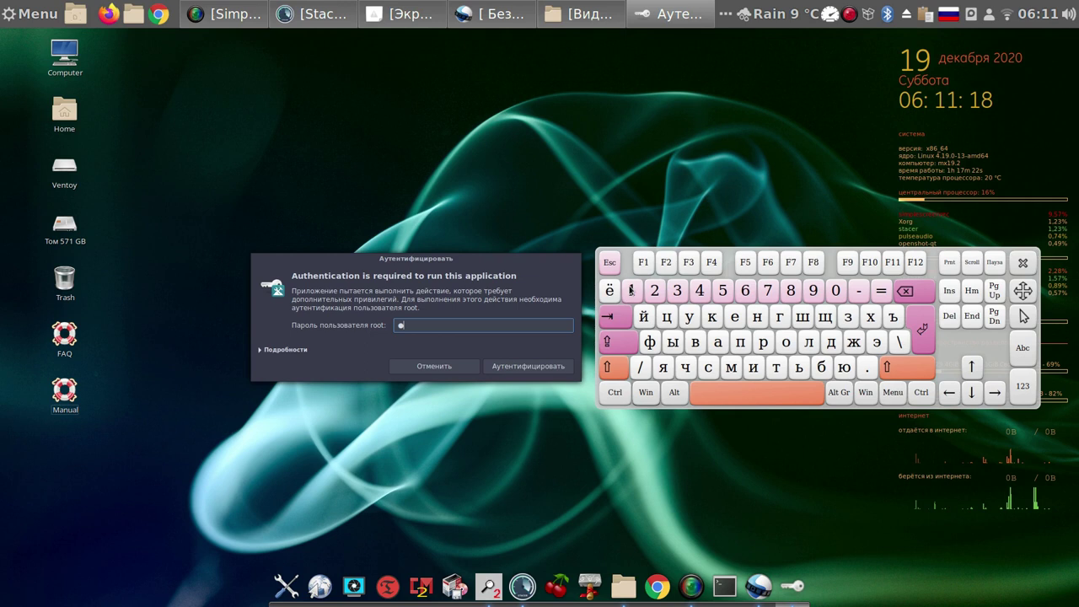
left_click(530, 368)
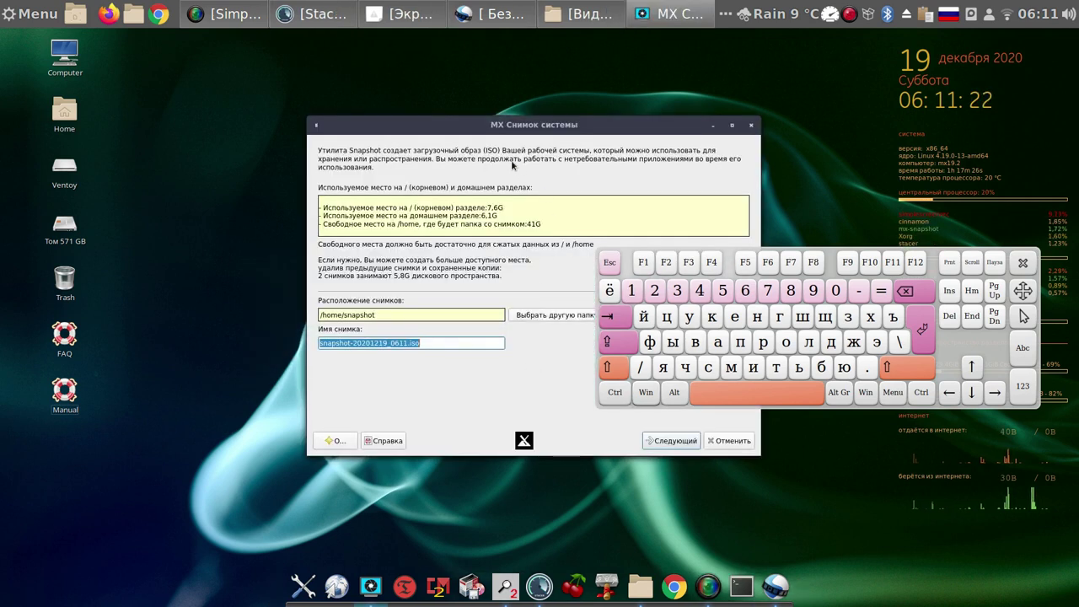
Step: Move the MX Snapshot window clear of the keyboard and proceed to the snapshot settings with the default folder and name
left_click_drag(477, 127, 278, 110)
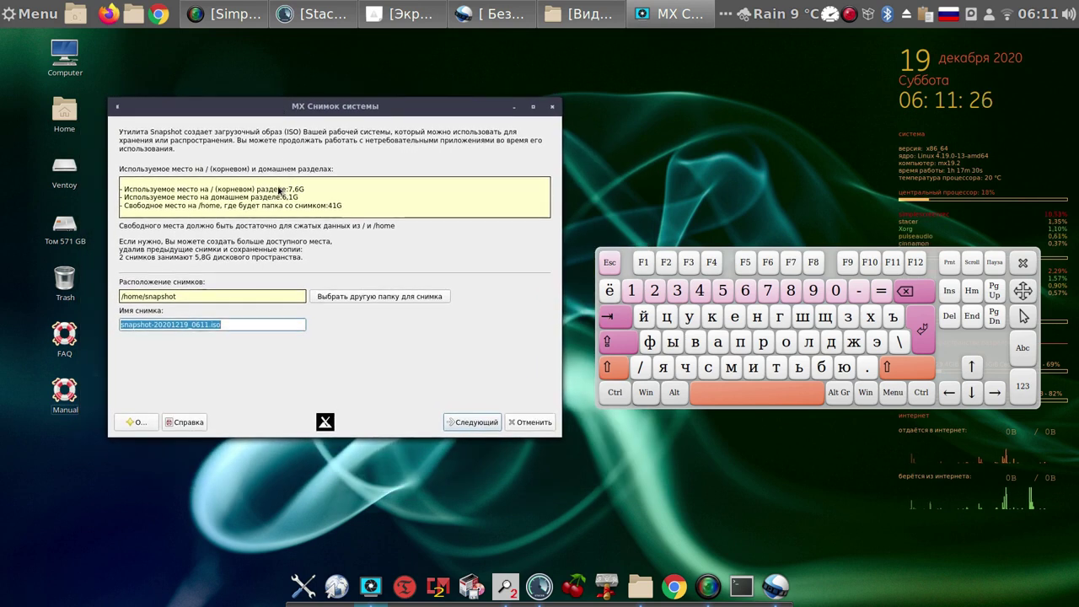
left_click(476, 423)
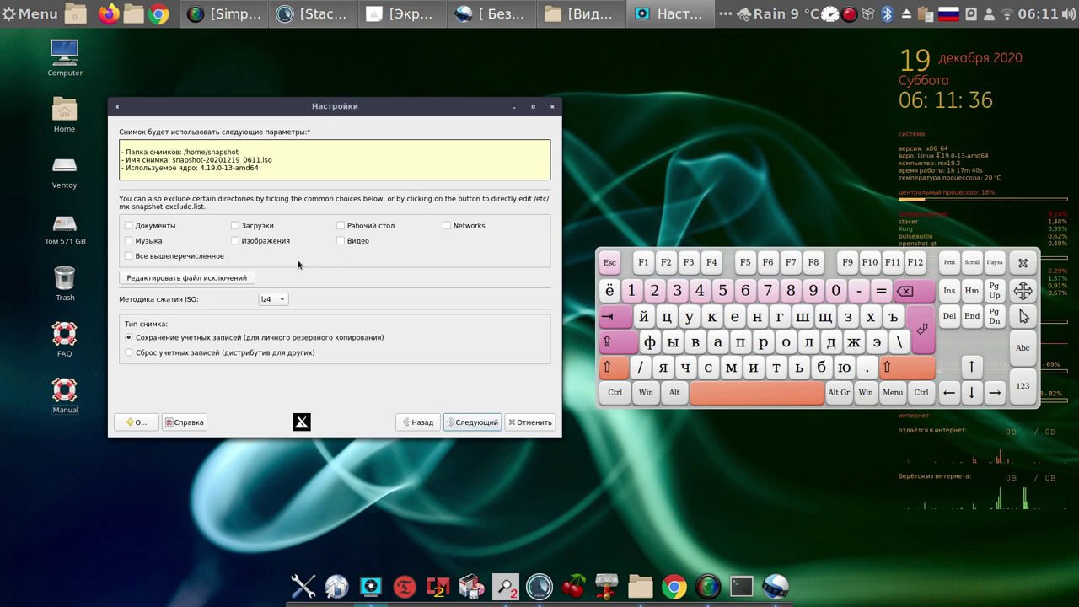
Step: Restore the screen magnifier, try the account-reset snapshot type, and switch back to preserving accounts for personal backup
left_click(386, 12)
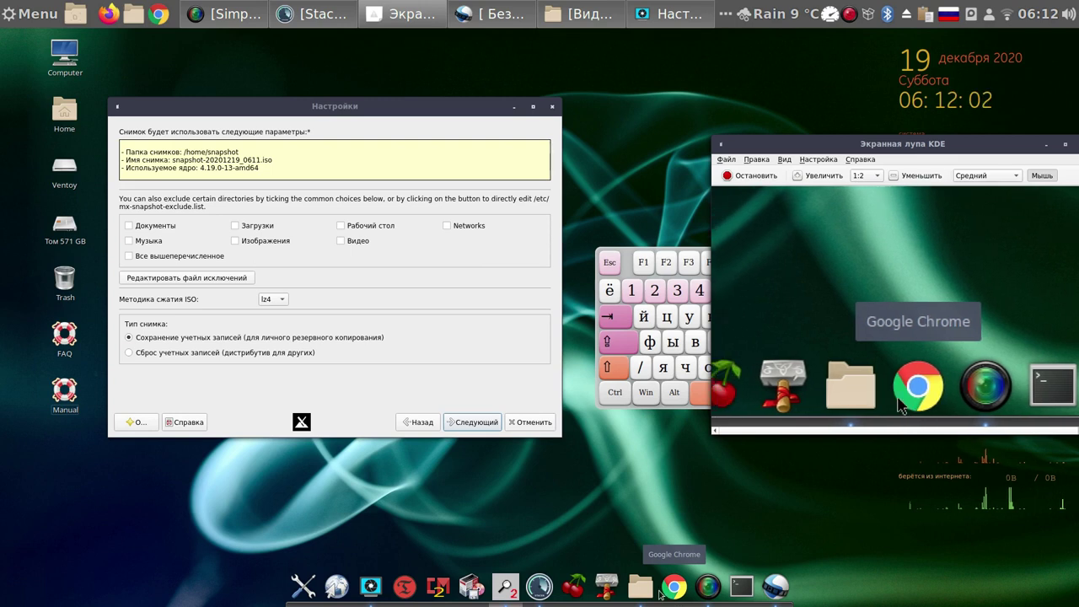
left_click(130, 355)
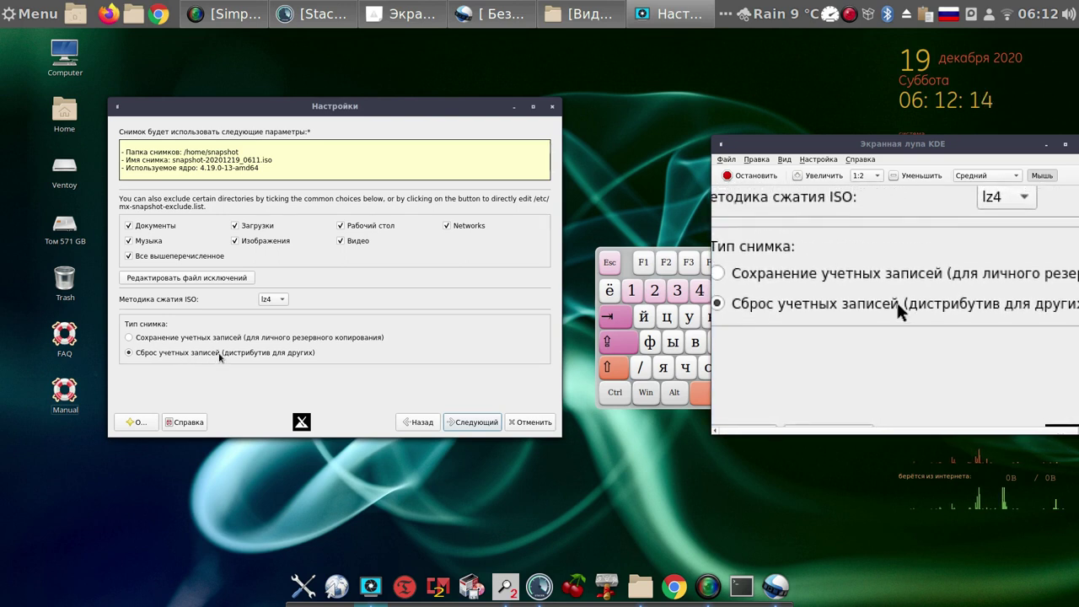
mouse_move(219, 358)
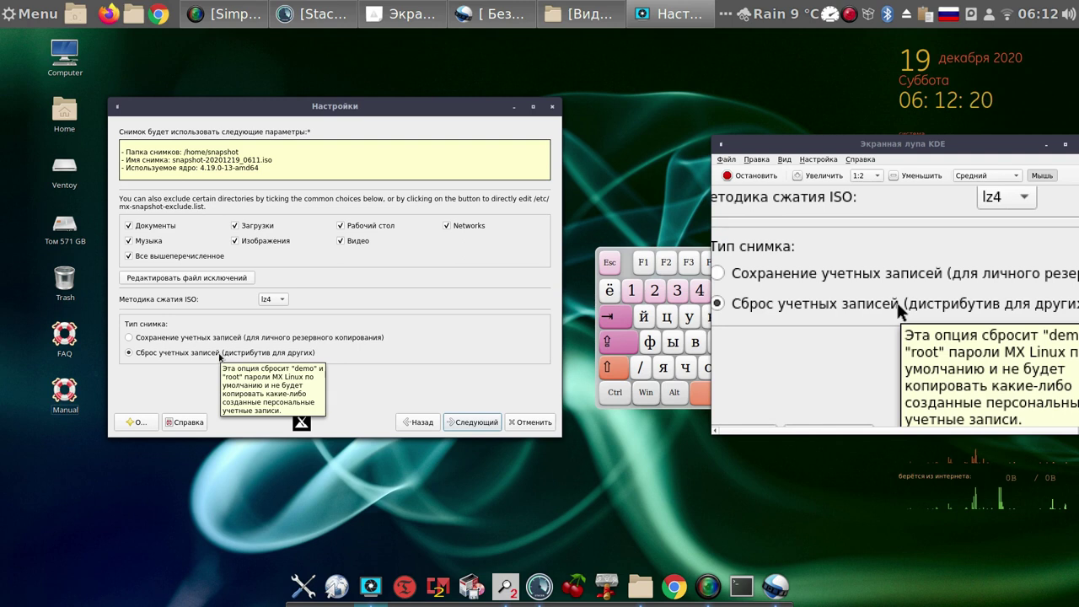
left_click(132, 341)
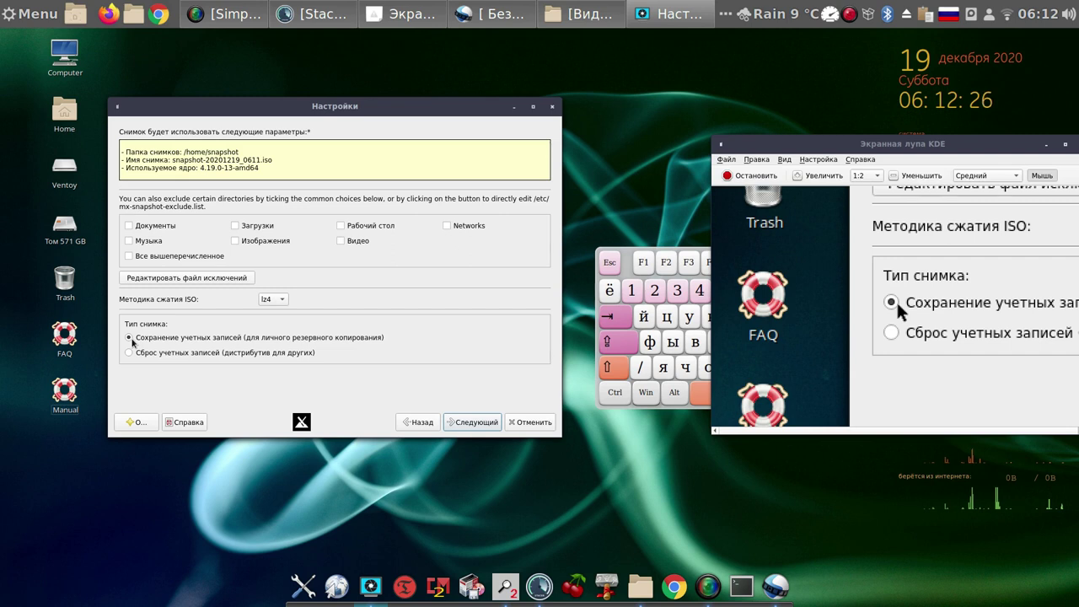
Step: View the snapshot exclusion file mx-snapshot-exclude.list, close it unedited, and move the settings window clear of the magnifier and keyboard
left_click(171, 278)
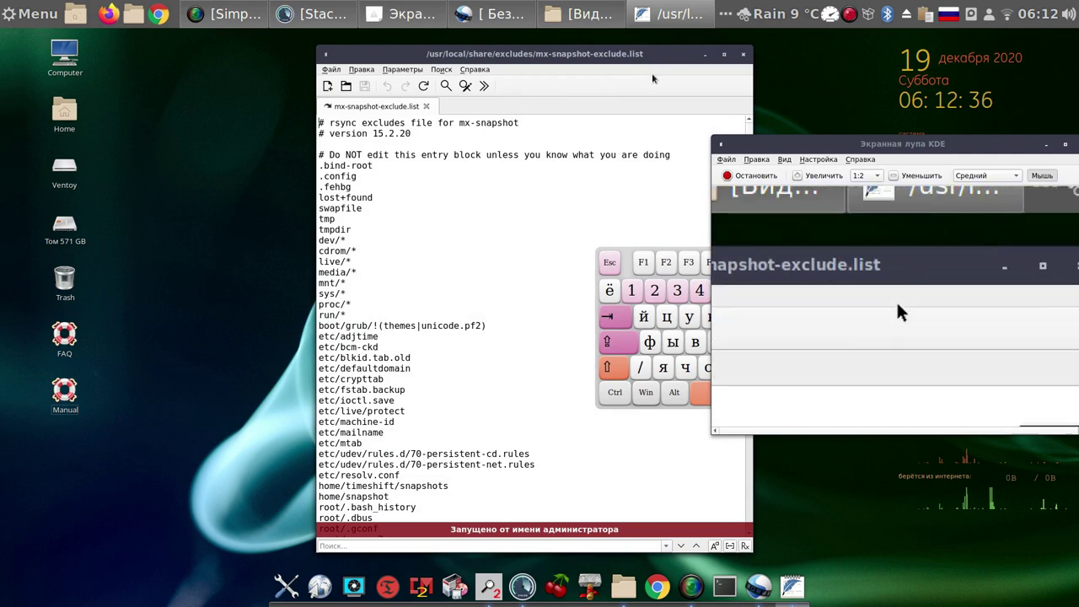
left_click(741, 55)
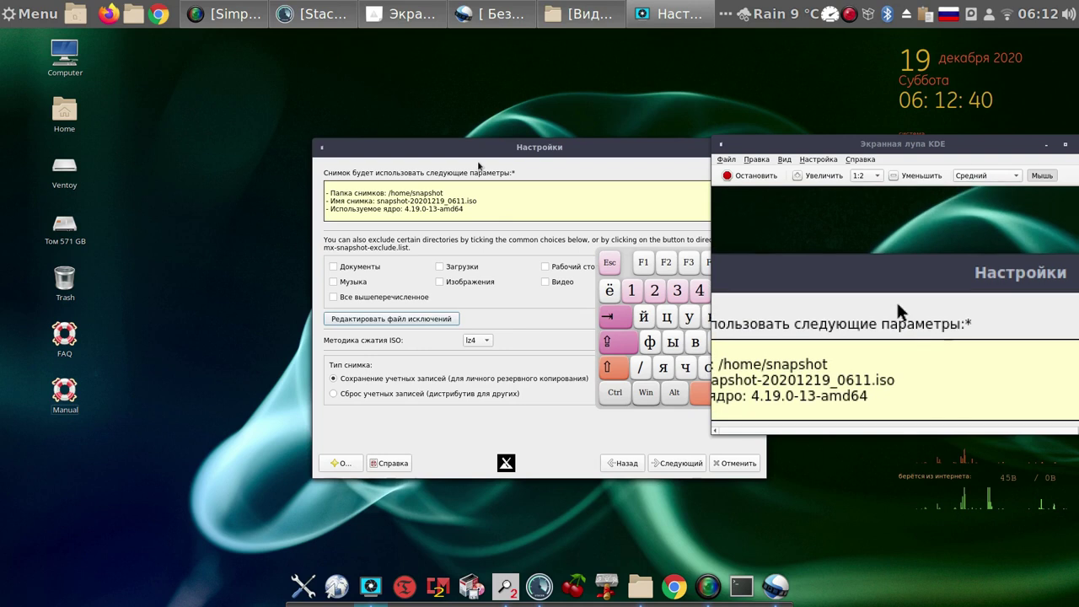
left_click_drag(471, 152, 288, 111)
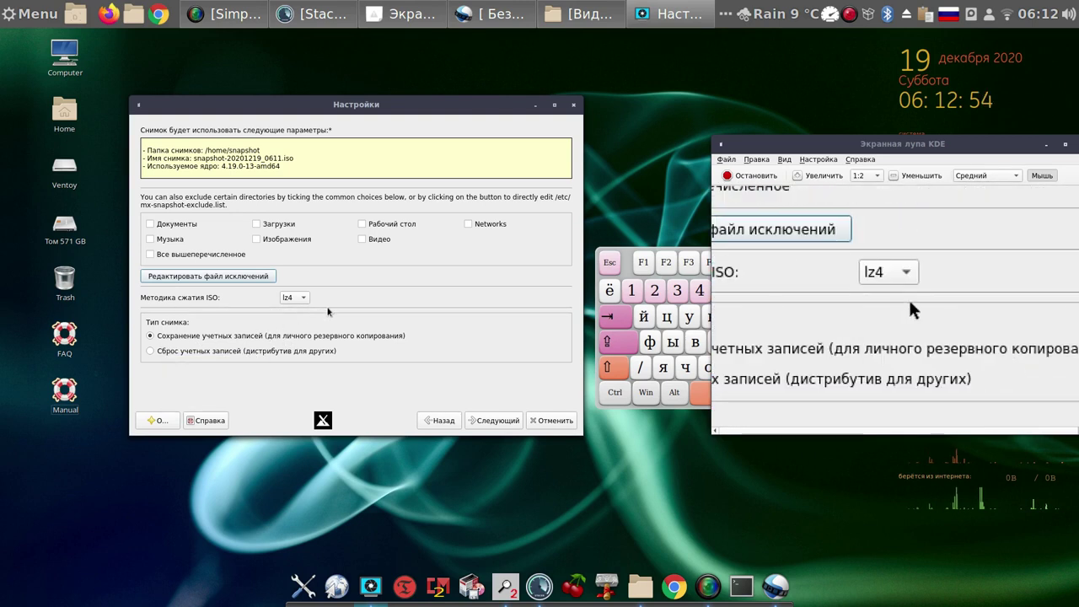
Step: Start creating the snapshot ISO, and clear the screen magnifier and on-screen keyboard from view
left_click(504, 425)
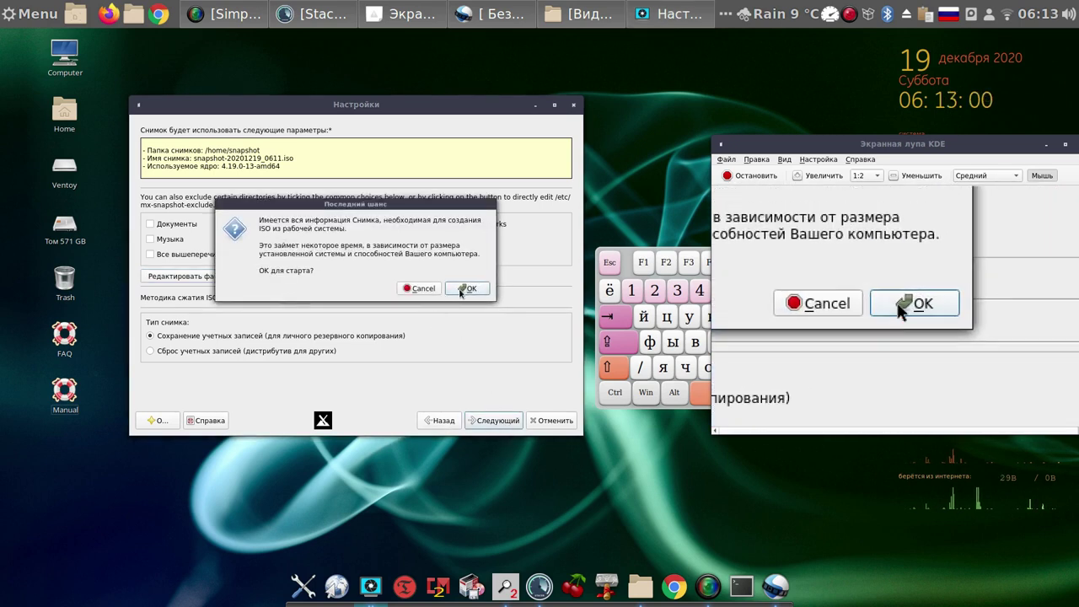
left_click(462, 290)
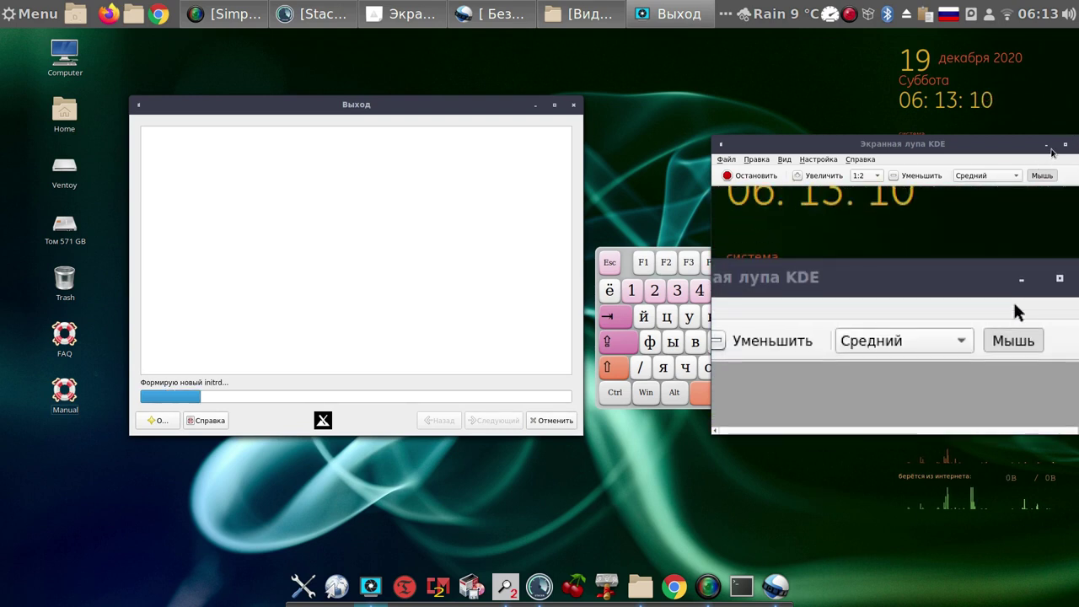
left_click(1047, 145)
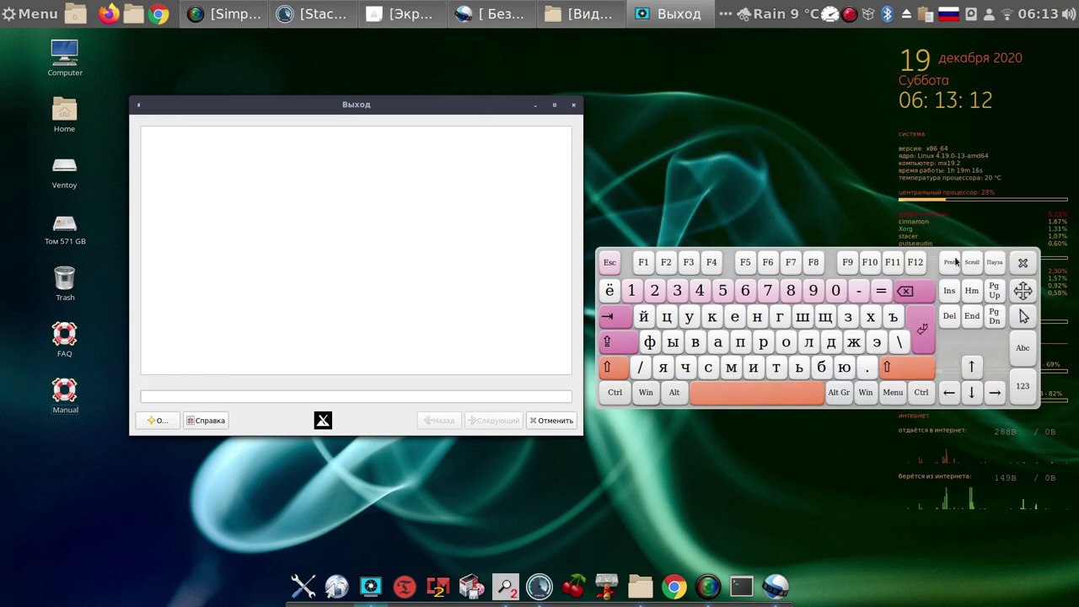
left_click(1021, 266)
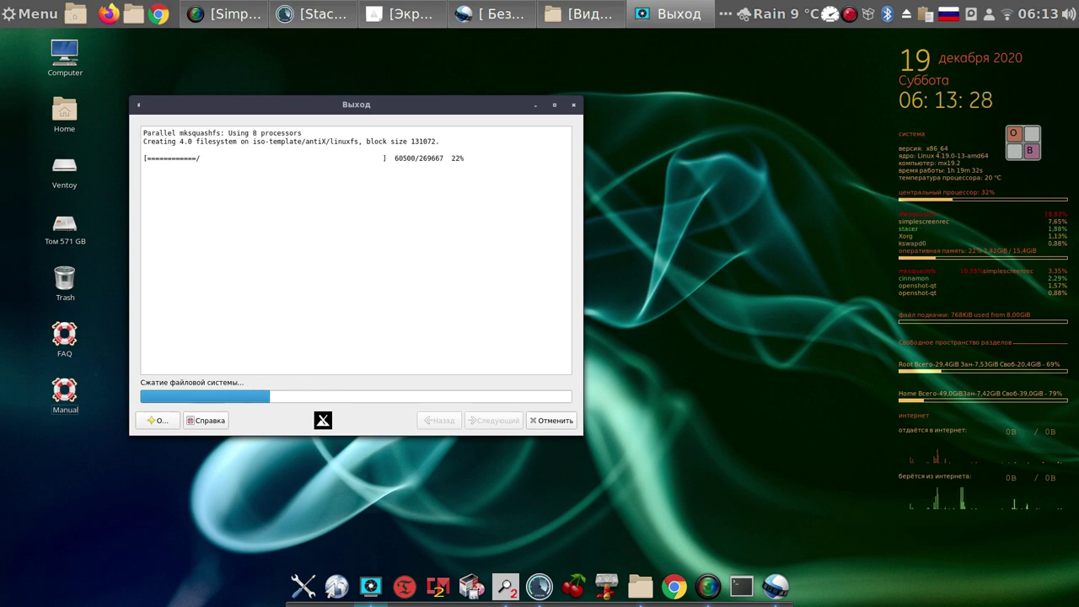
Step: Bring up Stacer's dashboard to check the system load and quit Stacer completely
left_click(325, 18)
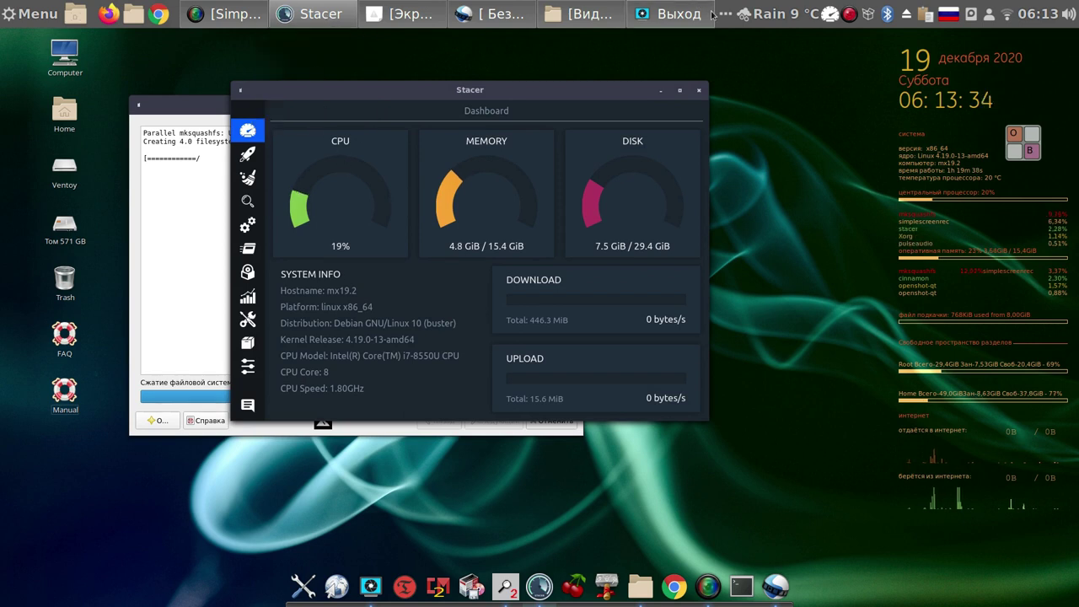
left_click(700, 95)
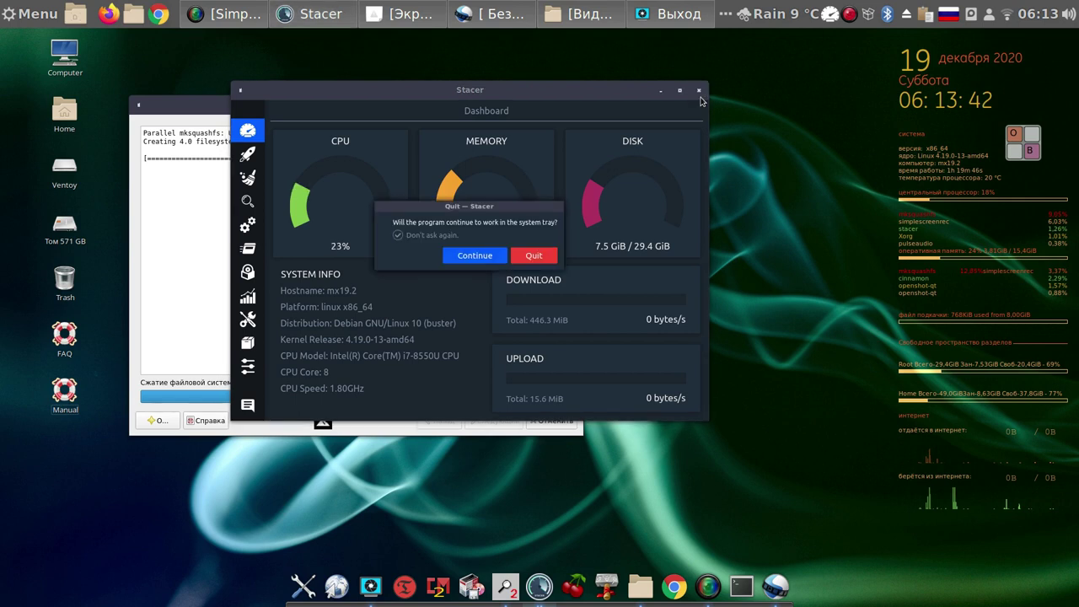
left_click(543, 254)
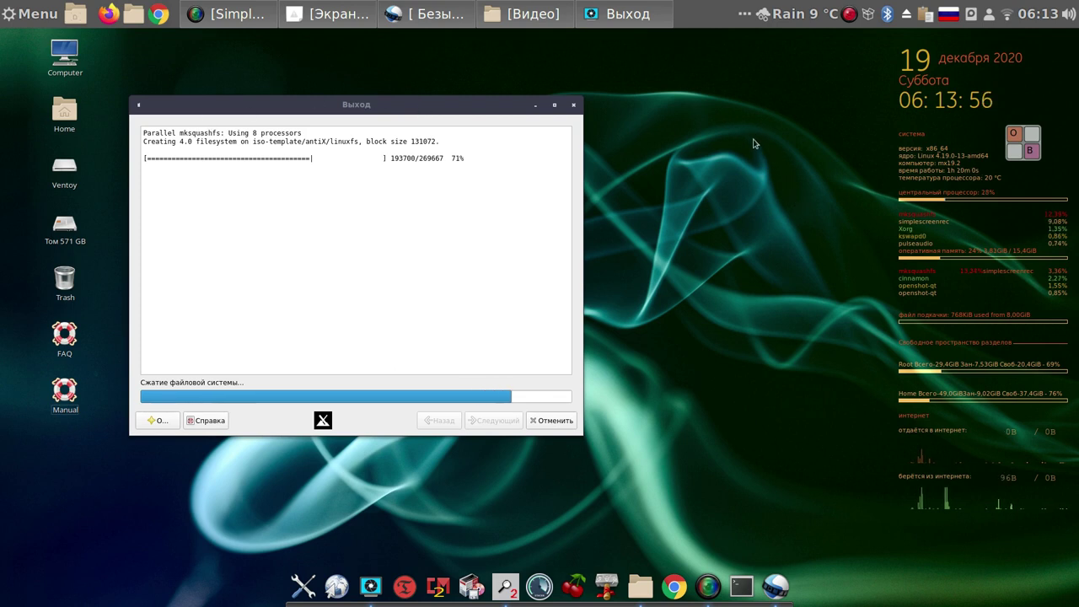
left_click(849, 16)
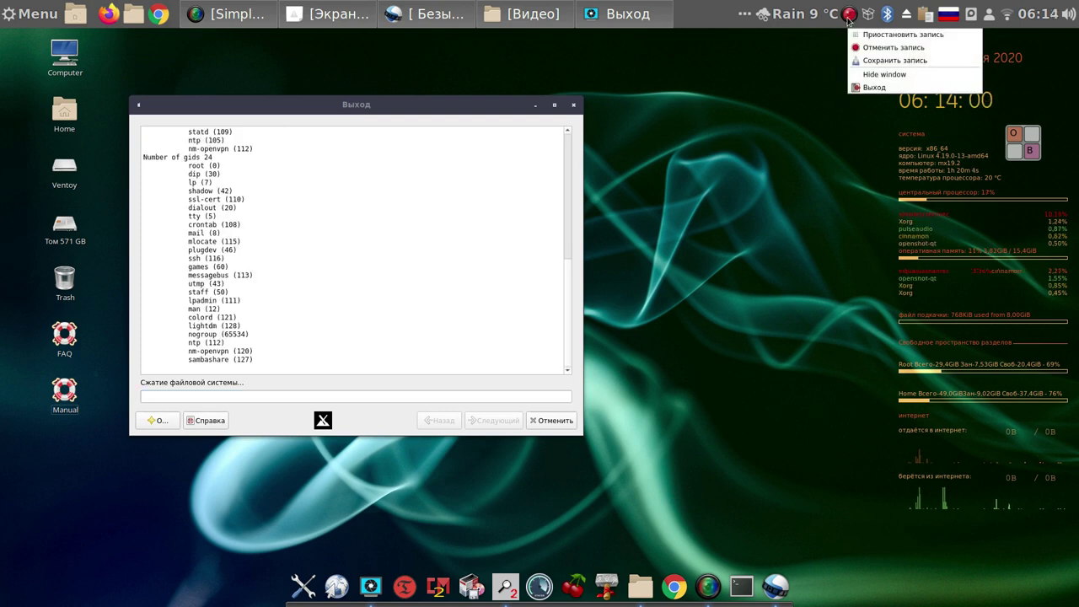
left_click(877, 47)
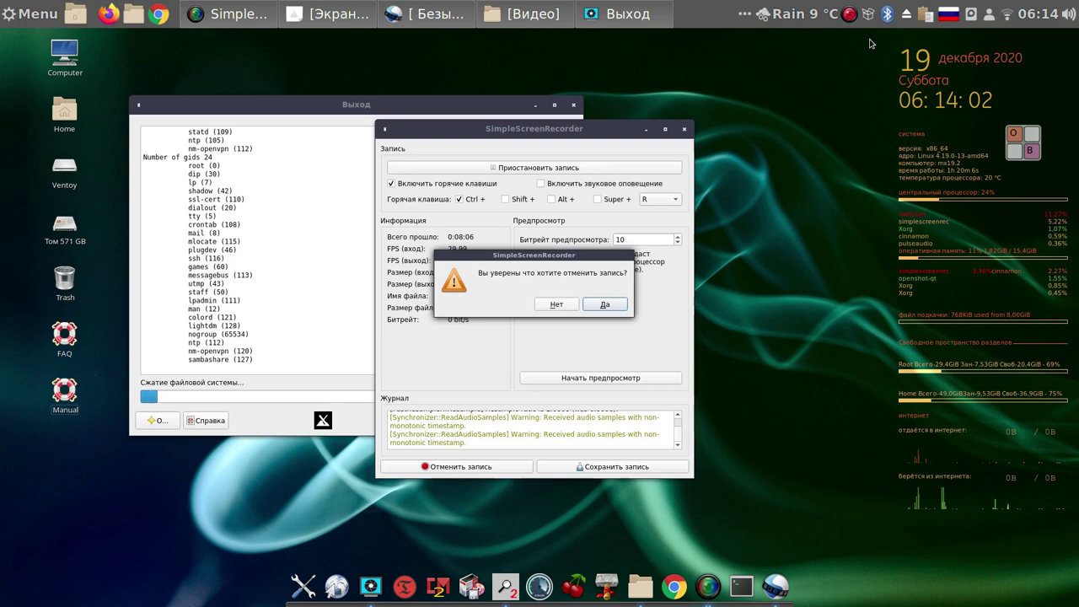
left_click(565, 309)
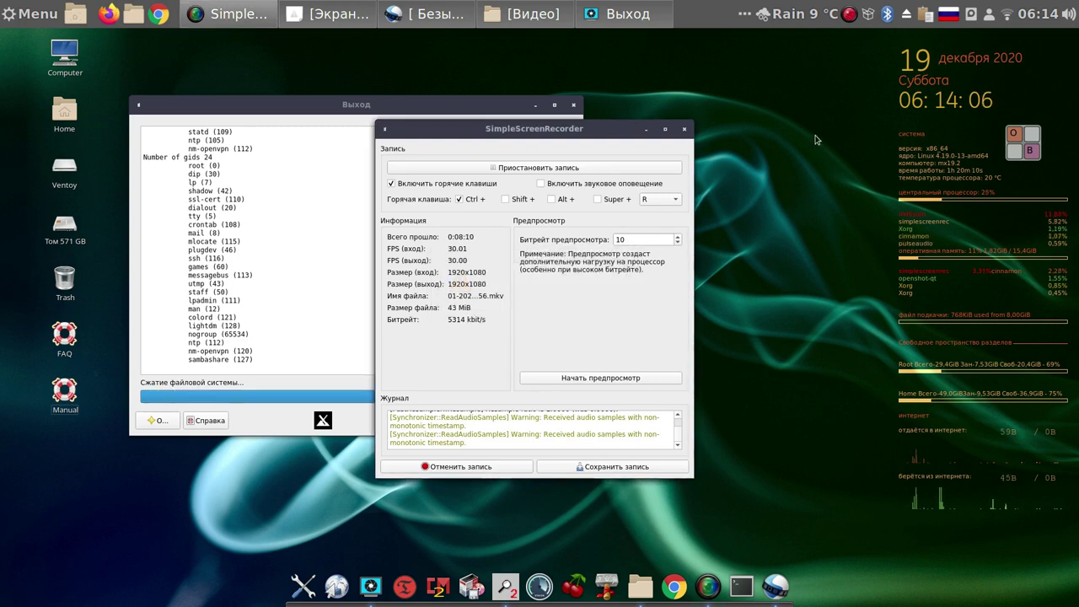
left_click(646, 128)
Step: Pause the screen recording in SimpleScreenRecorder while the snapshot image is being written
right_click(849, 14)
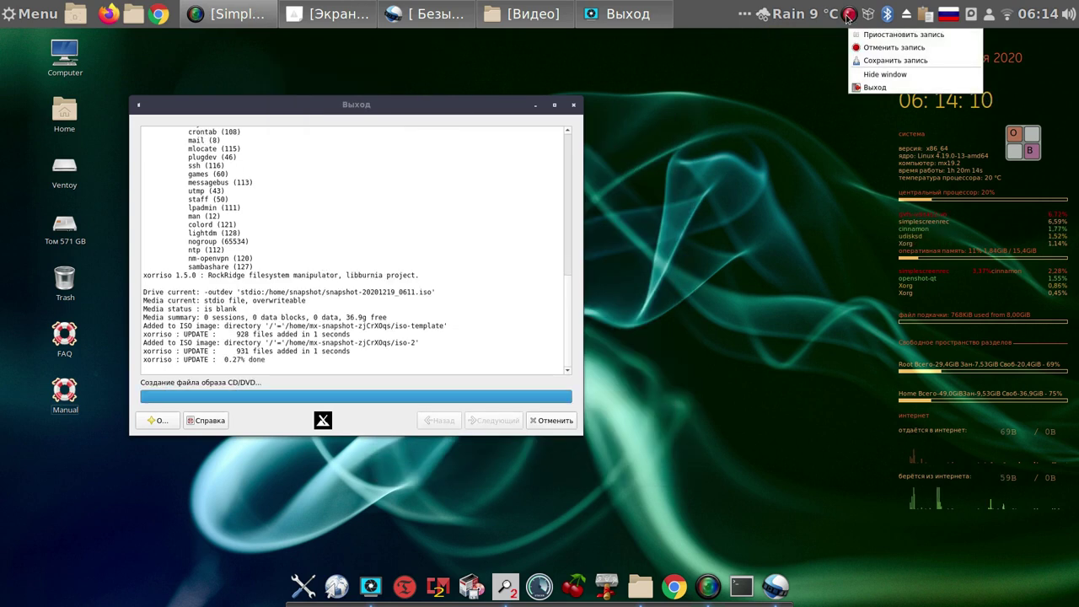
left_click(866, 36)
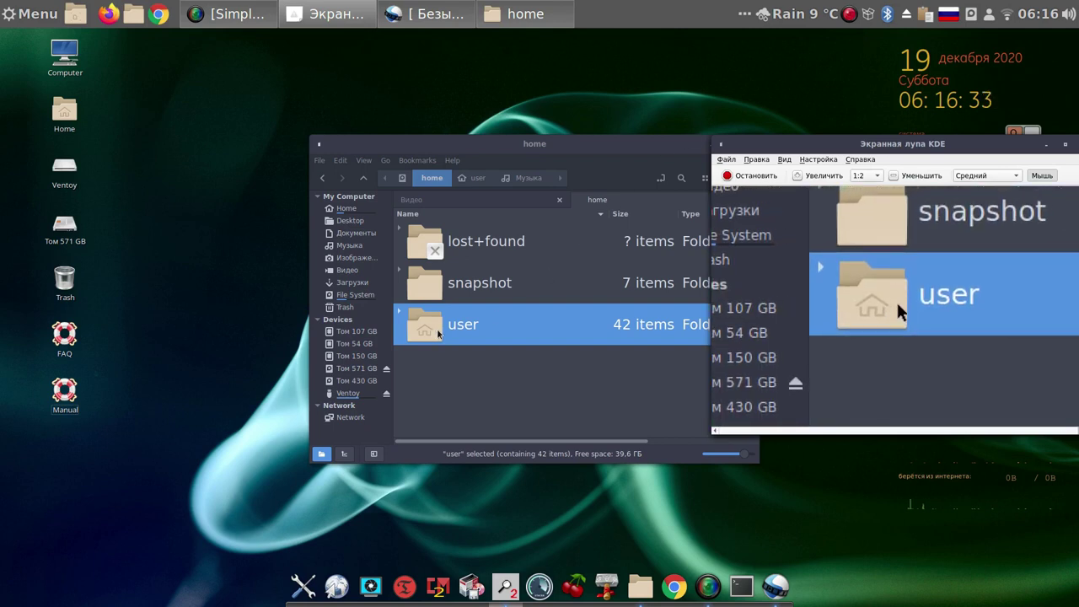
Step: Open the snapshot folder inside home, and move and enlarge the file manager window to show the full file names
left_click(442, 285)
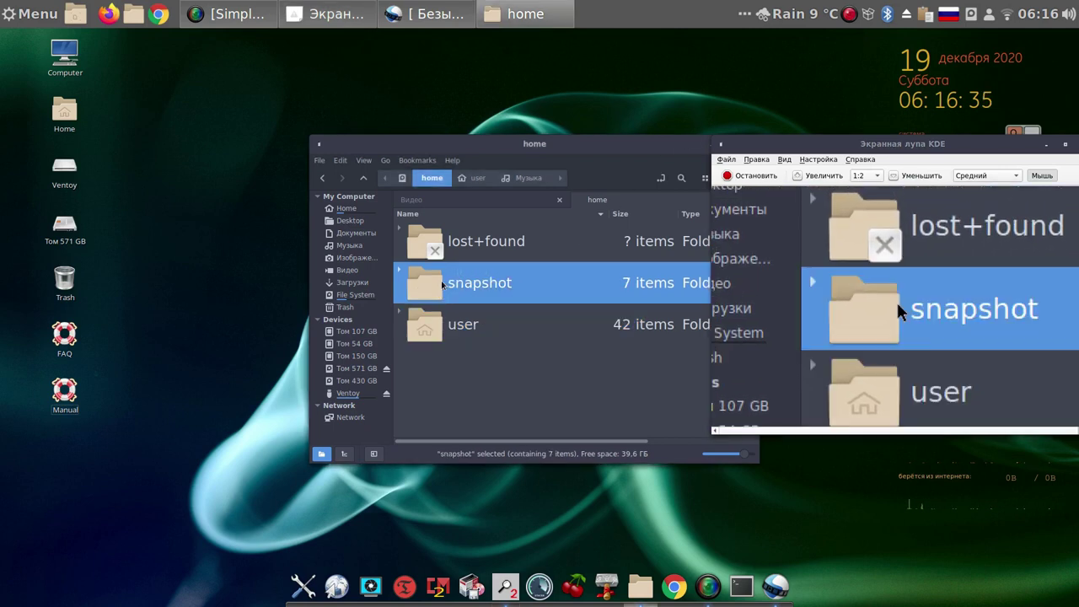
double_click(442, 285)
left_click_drag(443, 149, 296, 122)
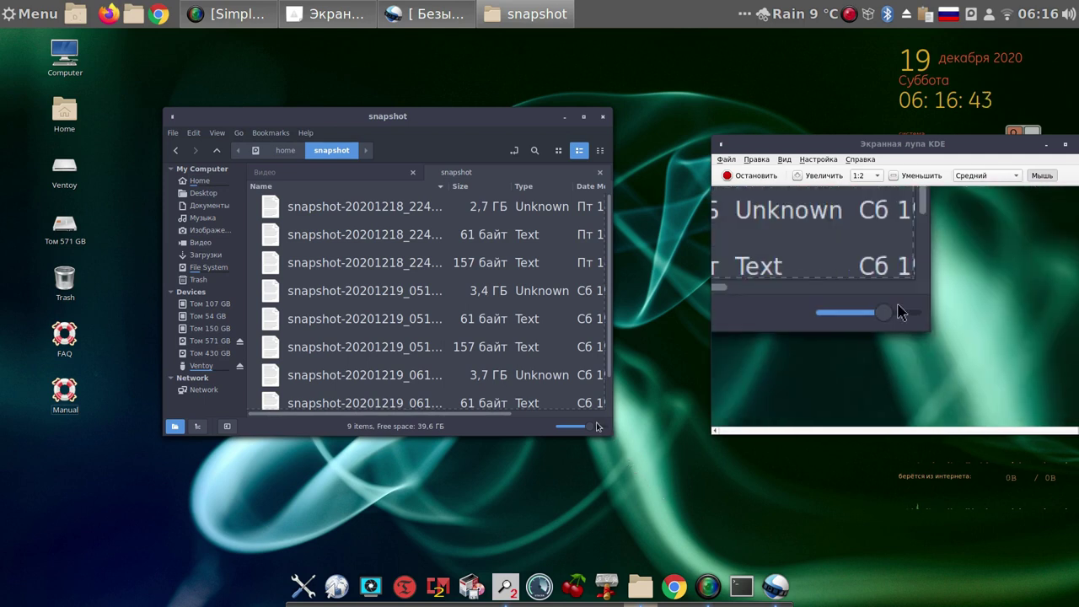
left_click_drag(609, 433, 801, 562)
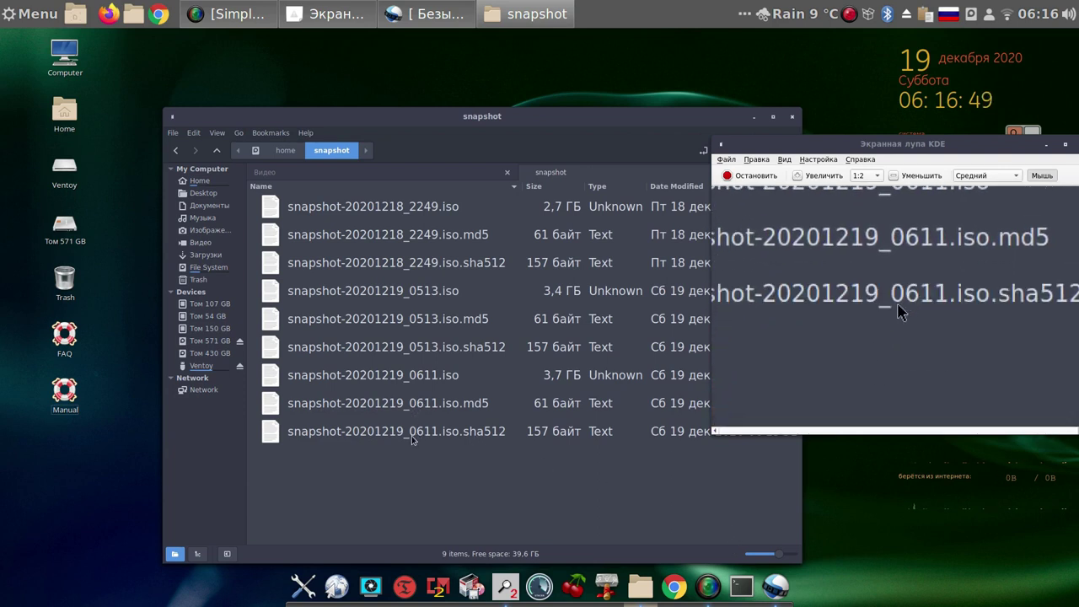
Step: Copy snapshot-20201219_0611.iso from the snapshot folder and paste it into the Desktop folder
left_click(357, 375)
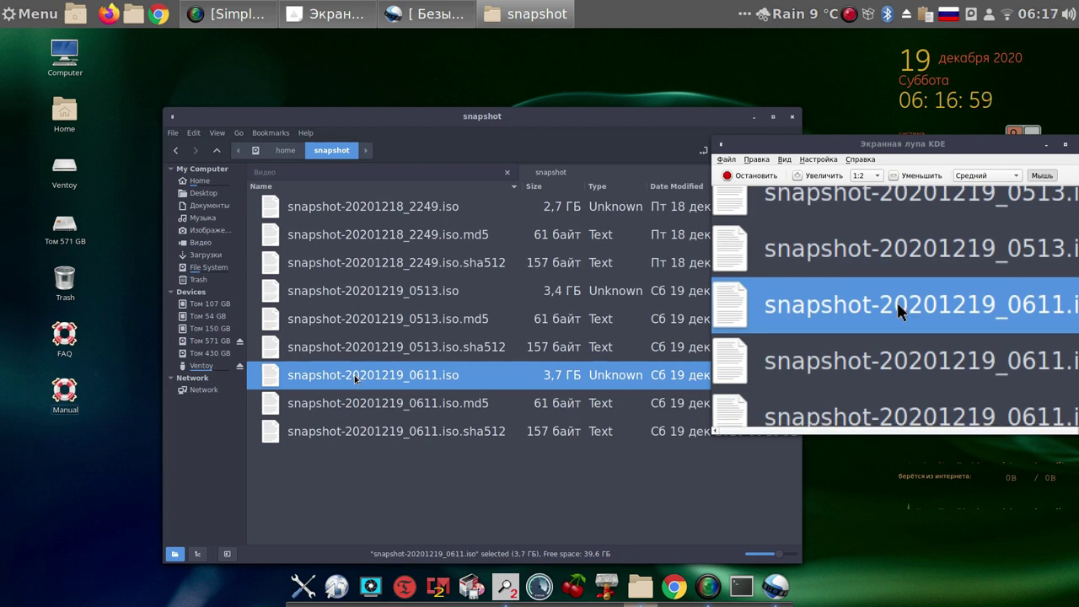
right_click(355, 378)
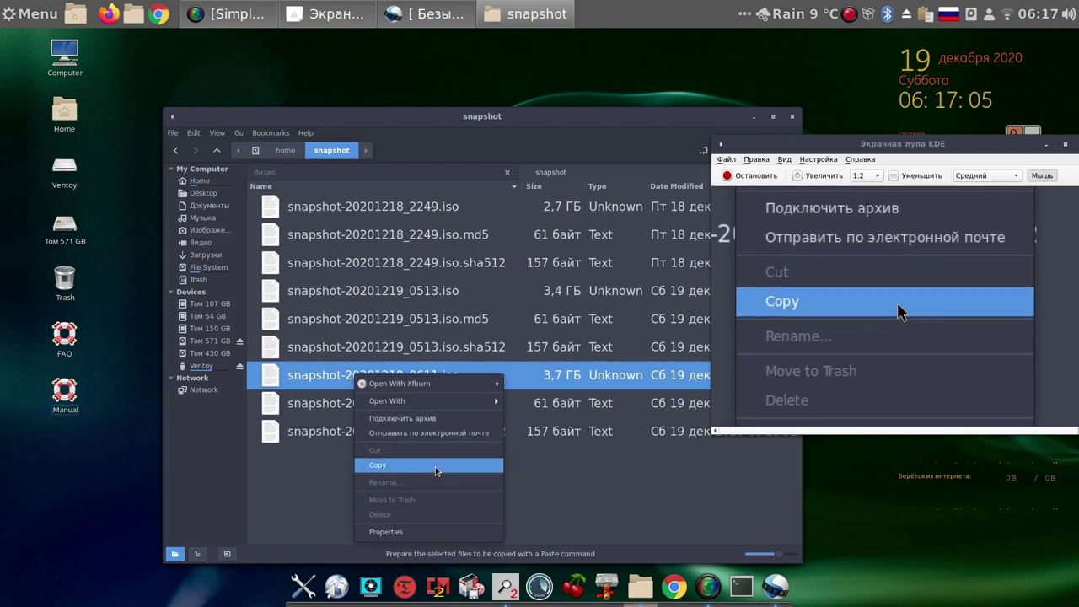
left_click(435, 469)
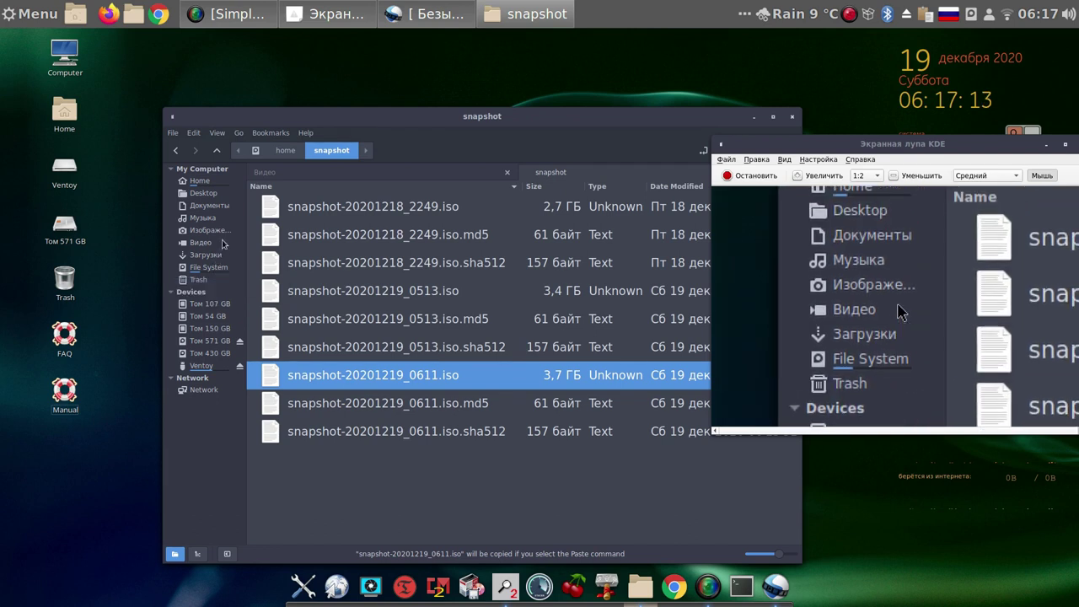
left_click(207, 195)
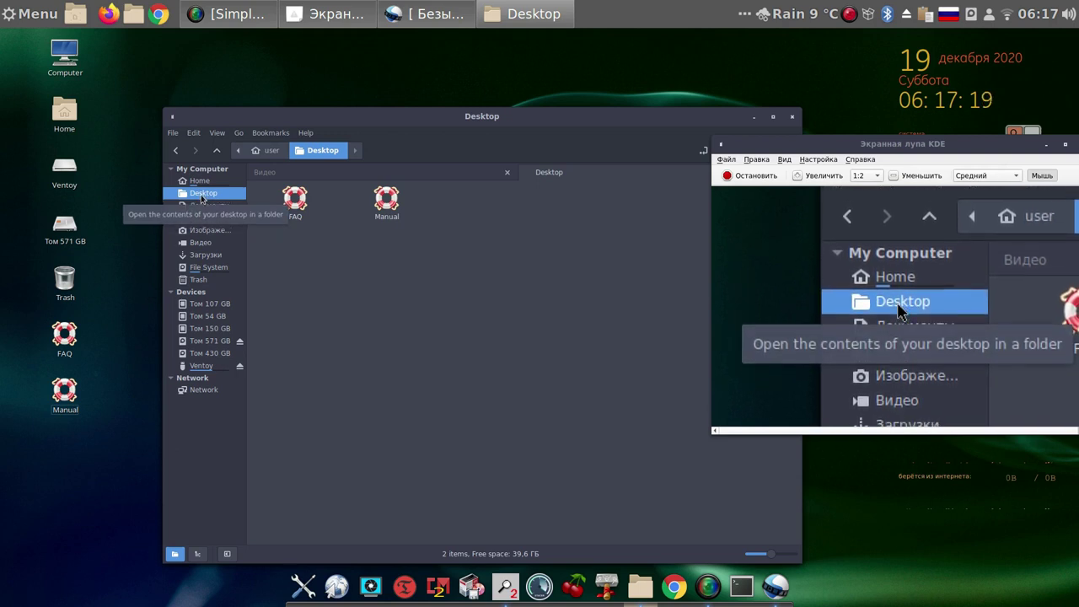
right_click(339, 261)
mouse_move(373, 354)
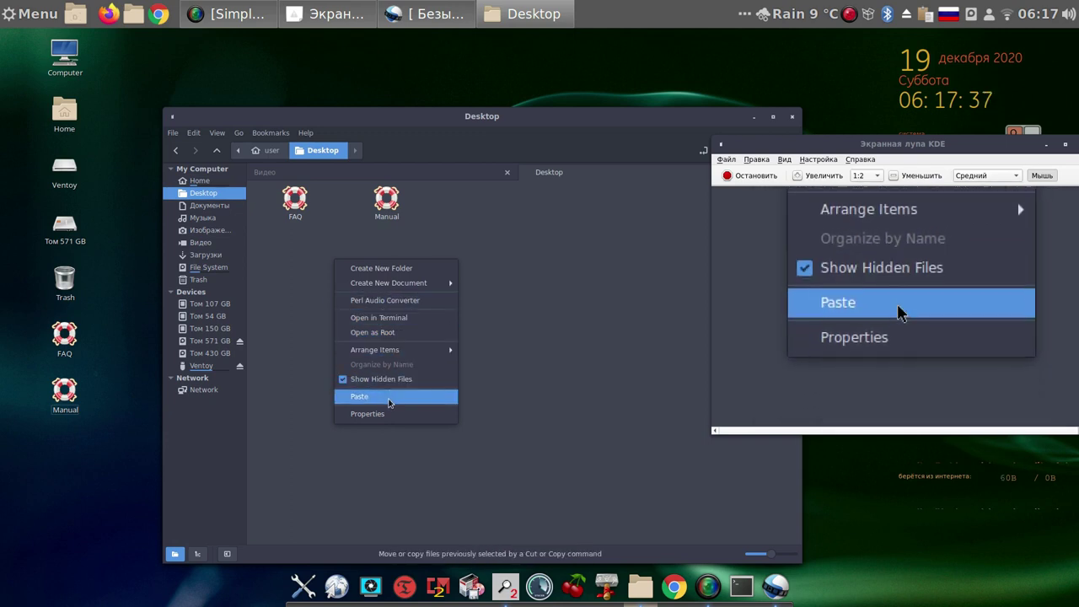
left_click(390, 398)
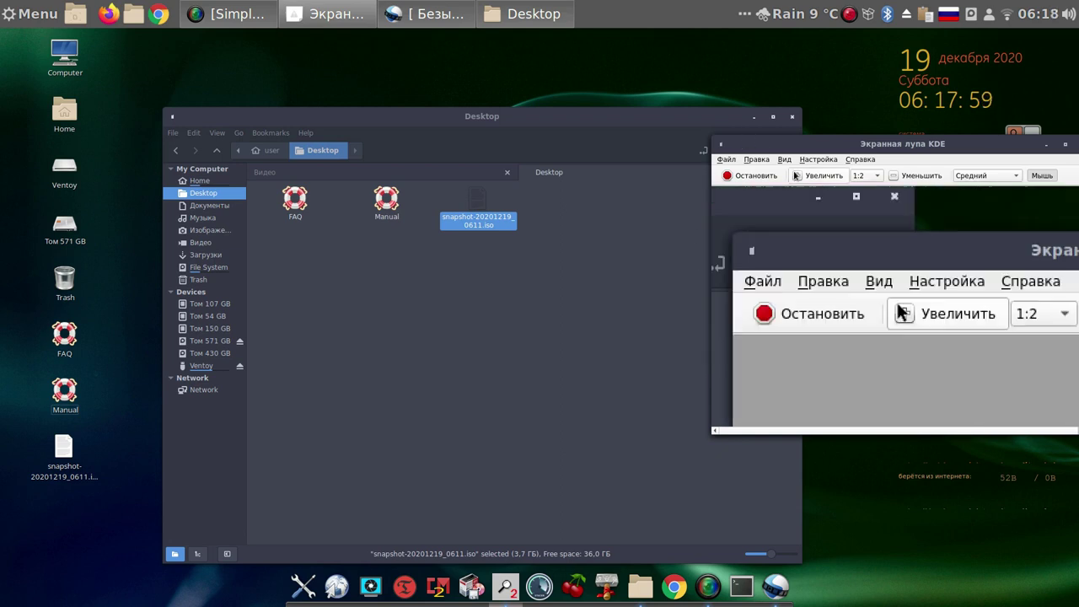
Step: Move the screen magnifier window fully into view, minimize it, and open the screen recorder's options
left_click_drag(787, 159, 707, 199)
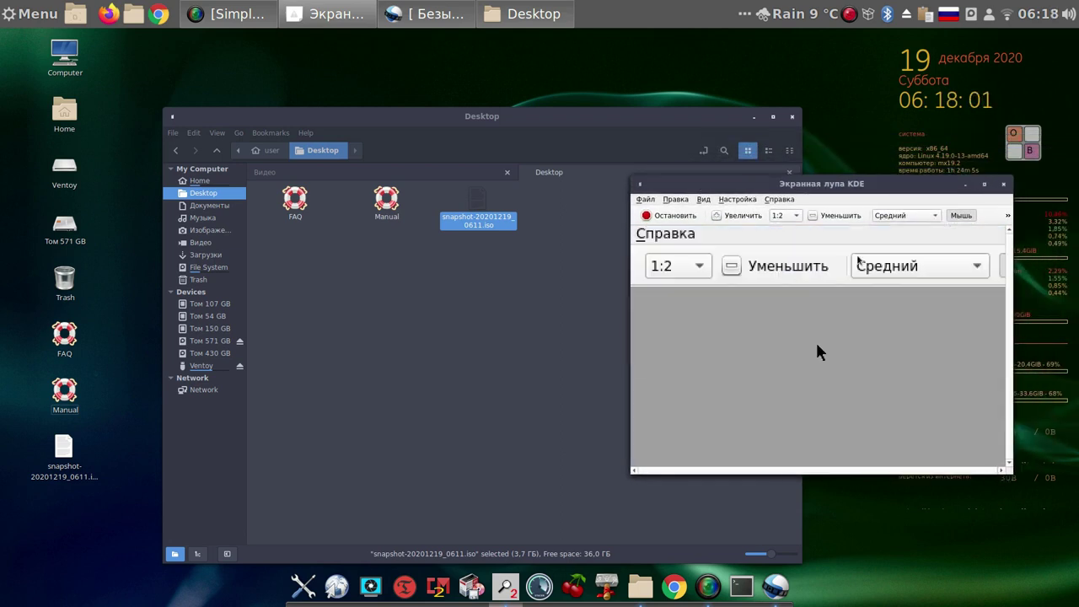
left_click(964, 186)
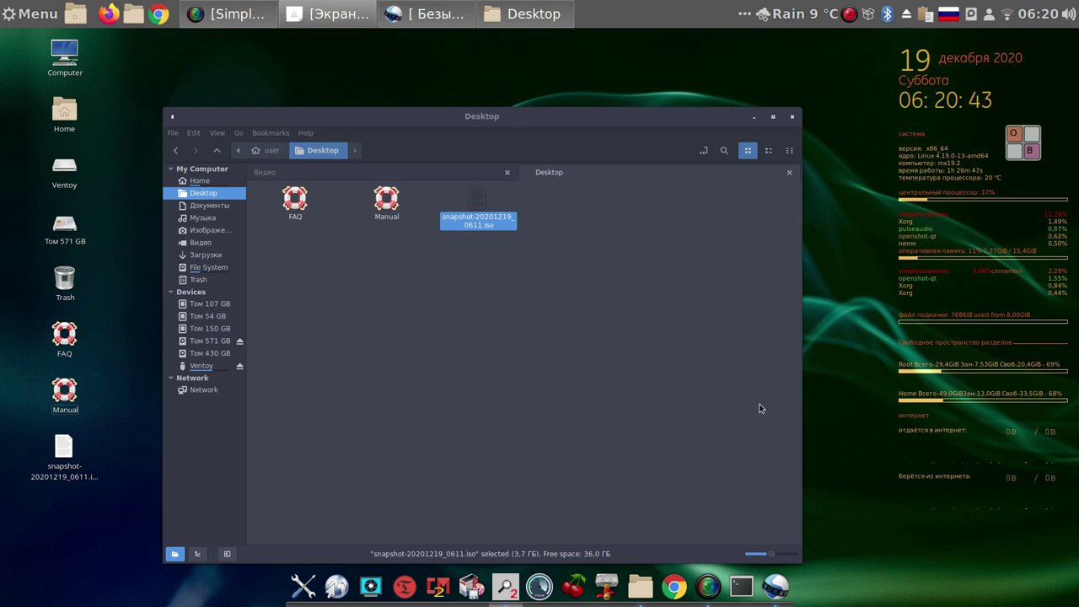
left_click(850, 14)
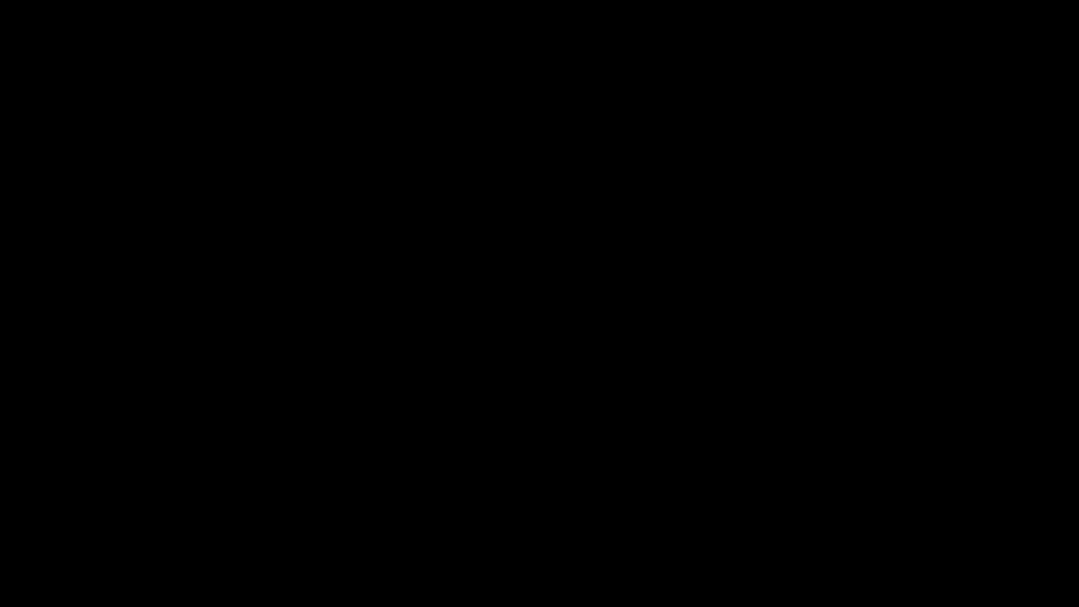